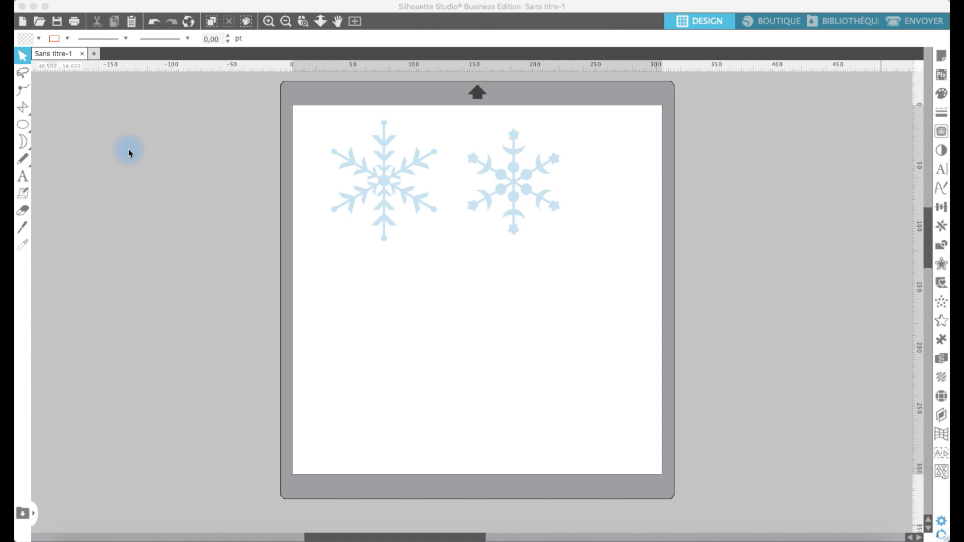
pyautogui.click(23, 108)
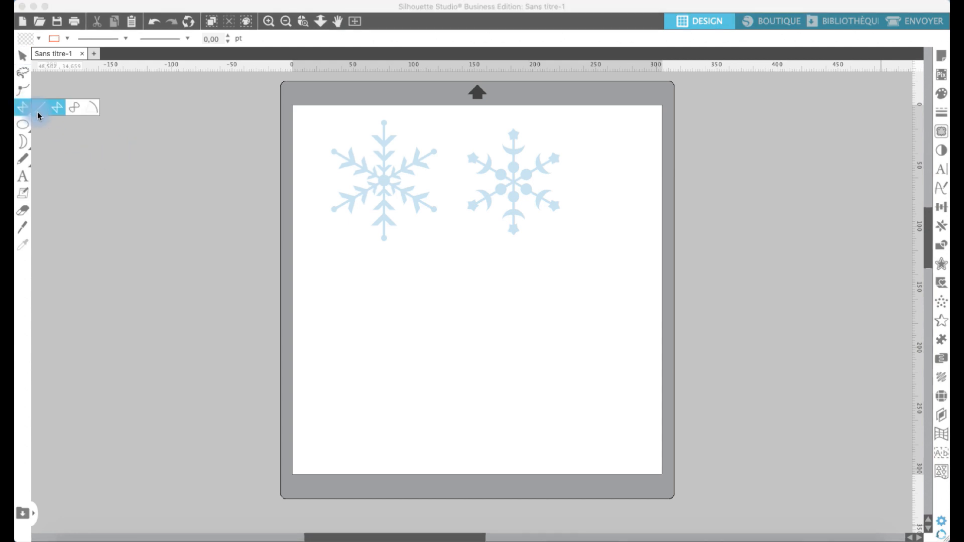
pyautogui.click(39, 110)
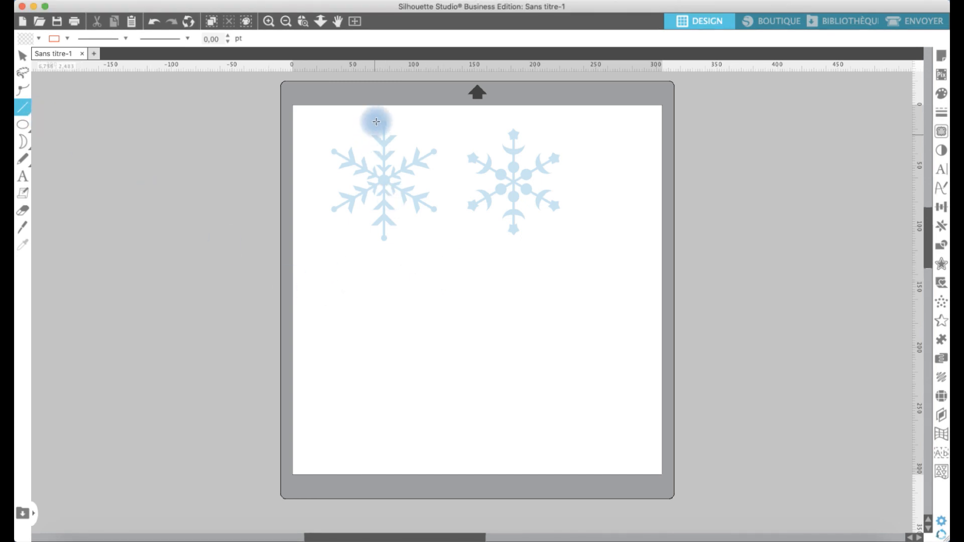
pyautogui.click(448, 279)
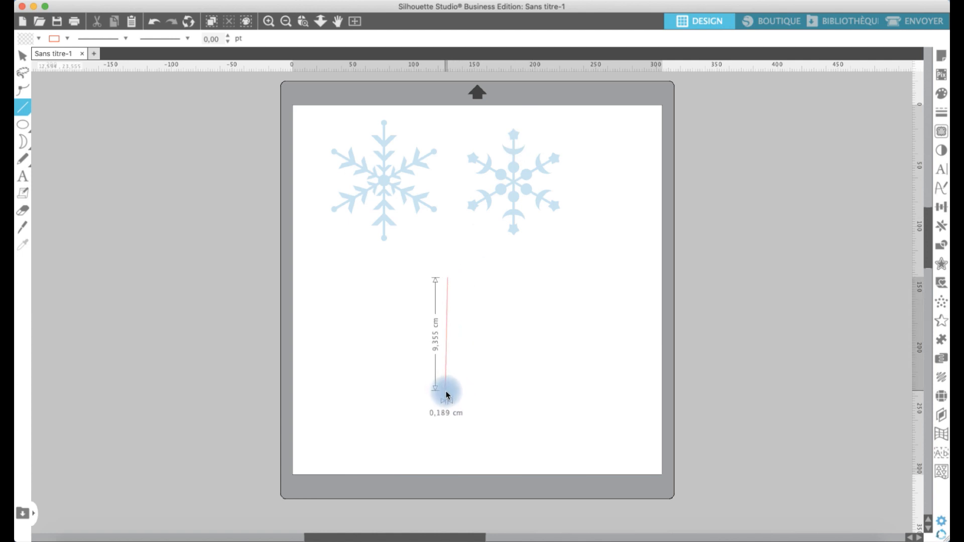
pyautogui.click(447, 396)
pyautogui.press('Delete')
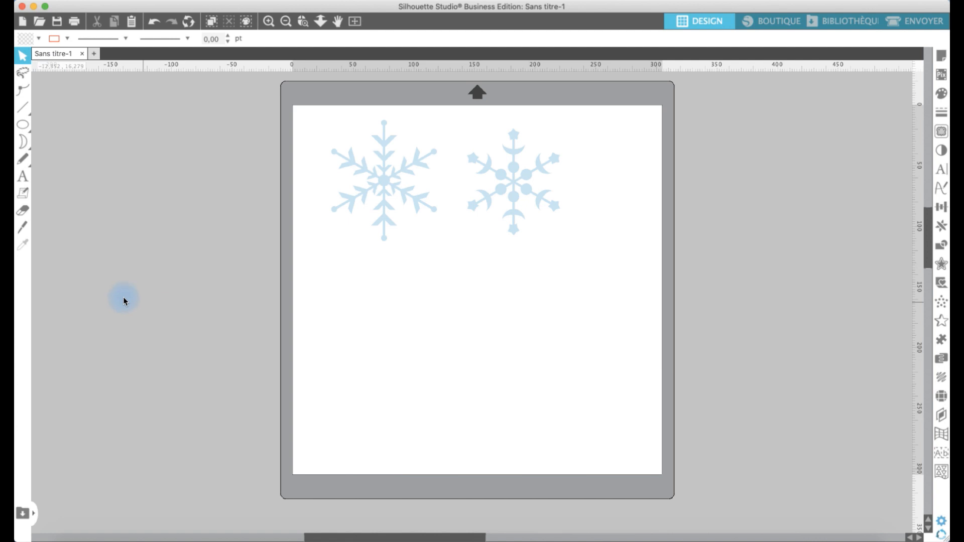
# Step: Draw a thin vertical rectangle about 0.33 cm wide and 7.37 cm high and place it in the empty area below the snowflakes
pyautogui.click(23, 125)
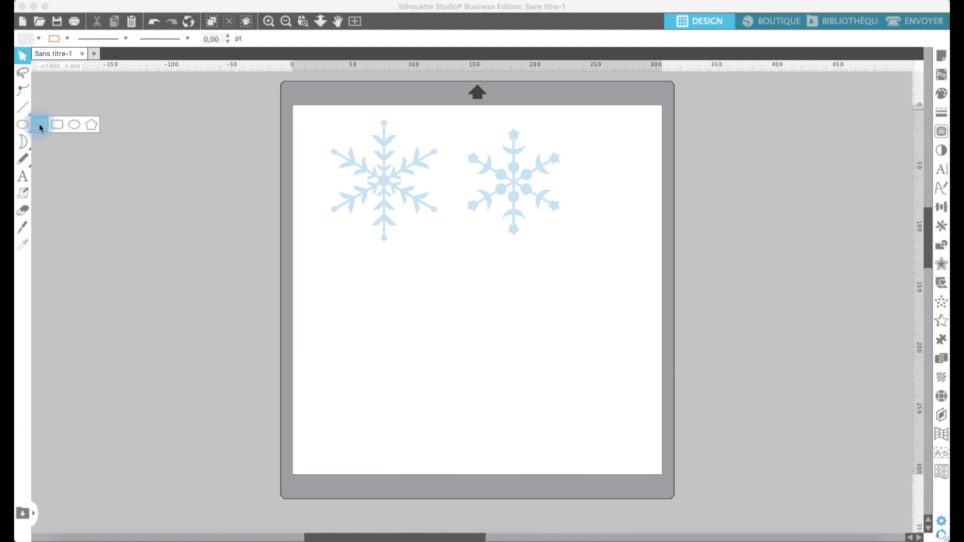
pyautogui.click(39, 124)
pyautogui.moveTo(434, 248); pyautogui.dragTo(437, 333)
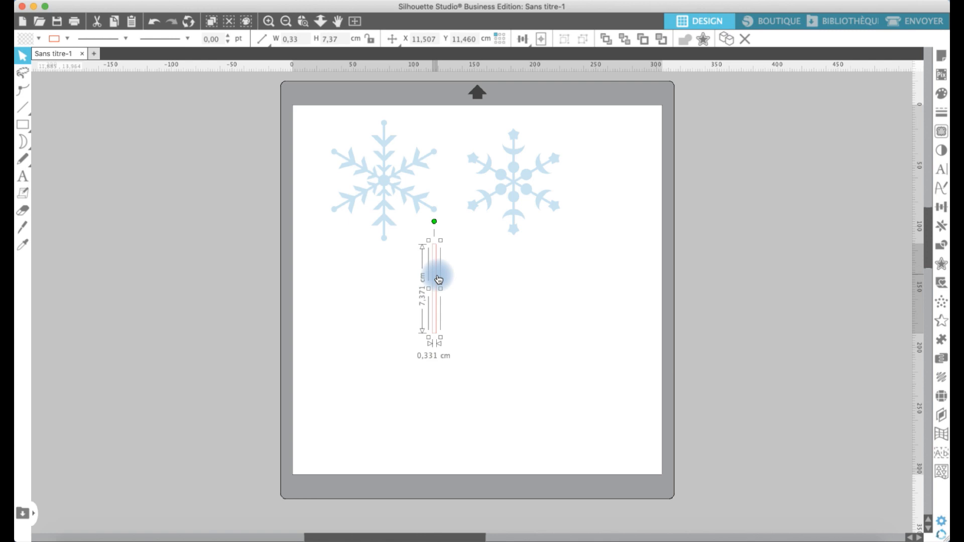
pyautogui.moveTo(443, 284); pyautogui.dragTo(491, 331)
pyautogui.click(524, 317)
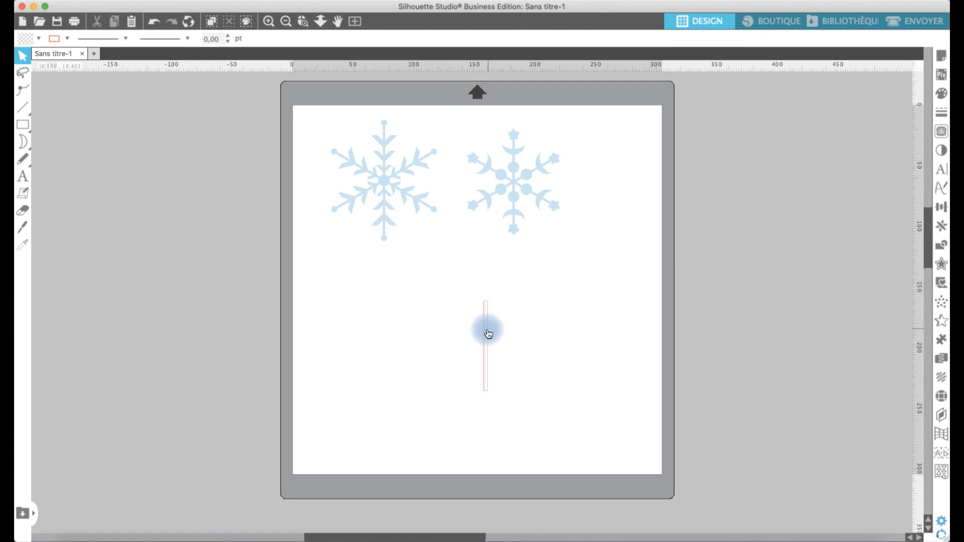
pyautogui.moveTo(487, 329); pyautogui.dragTo(504, 331)
# Step: Display the page grid and enable snapping to it
pyautogui.press('z')
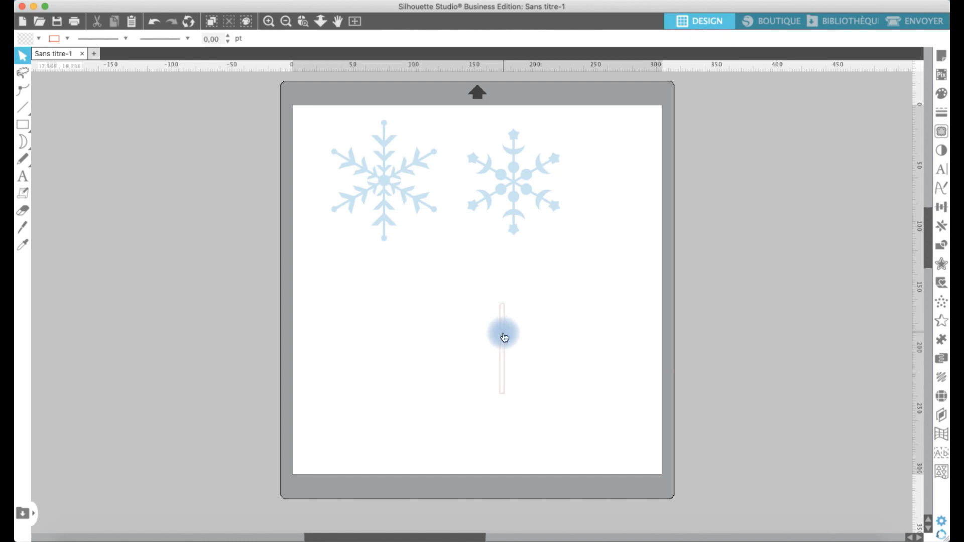
pyautogui.moveTo(463, 287); pyautogui.dragTo(541, 468)
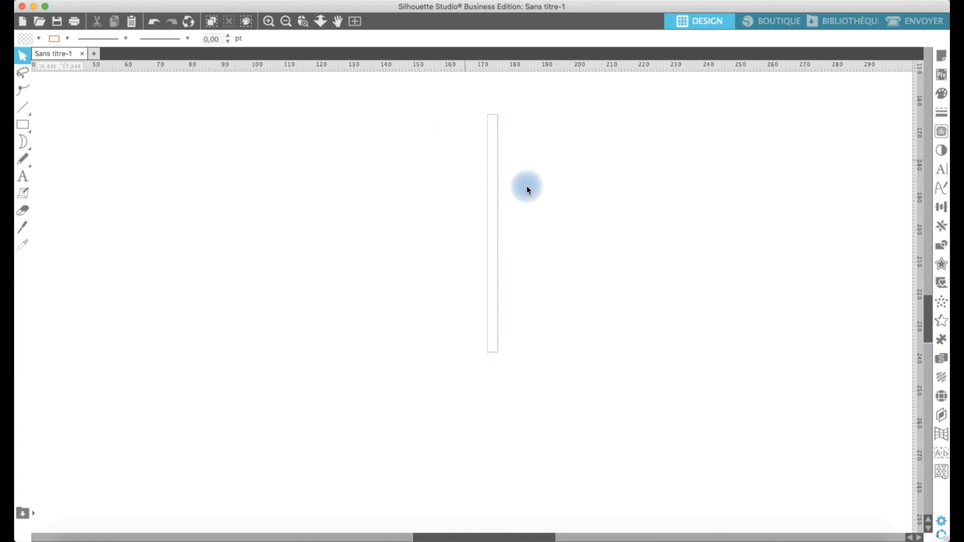
pyautogui.moveTo(857, 5)
pyautogui.mouseDown()
pyautogui.moveTo(796, 4)
pyautogui.moveTo(842, 1)
pyautogui.mouseUp()
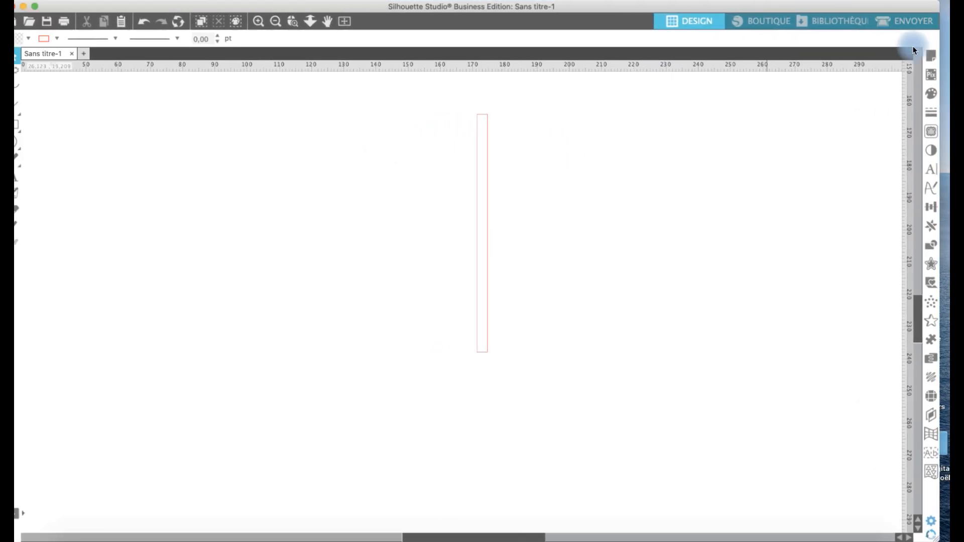
pyautogui.click(934, 59)
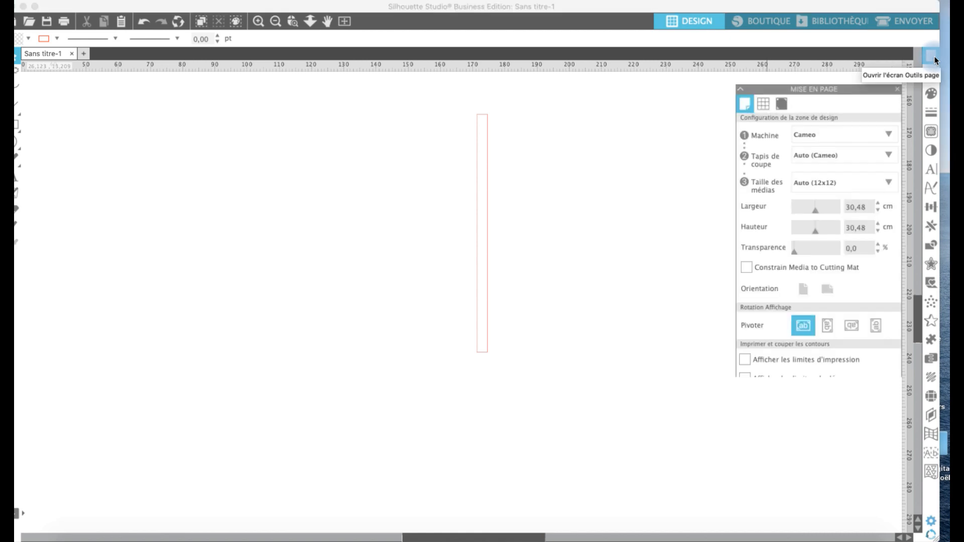
pyautogui.click(760, 95)
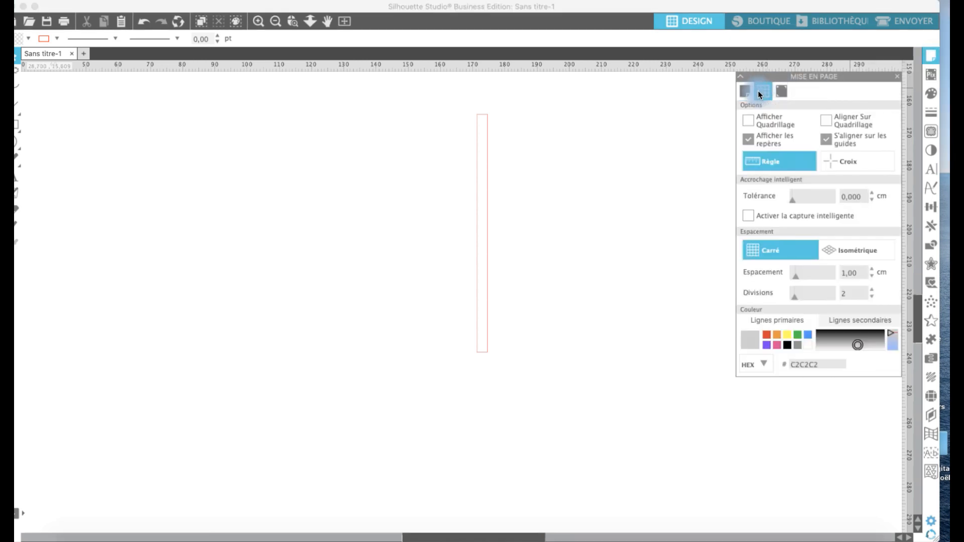
pyautogui.click(749, 124)
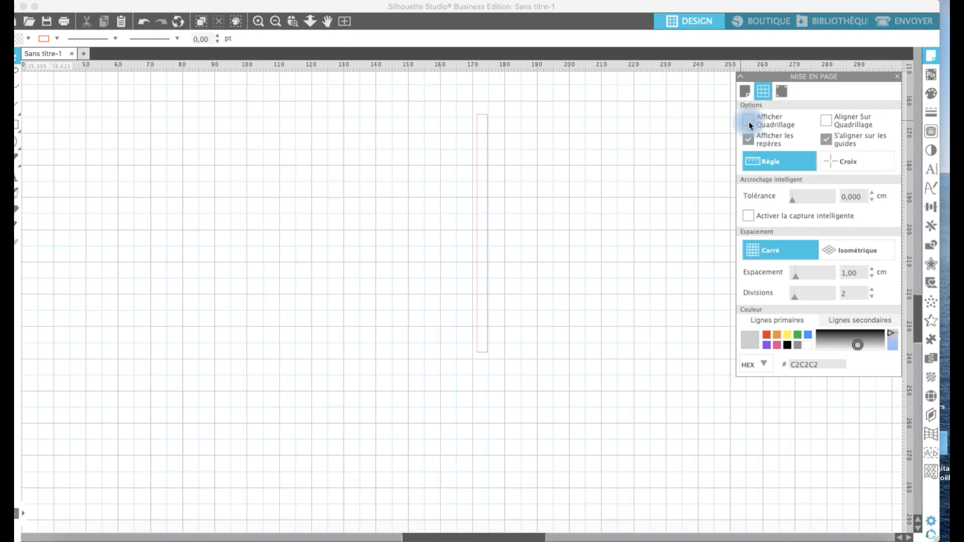
pyautogui.click(826, 123)
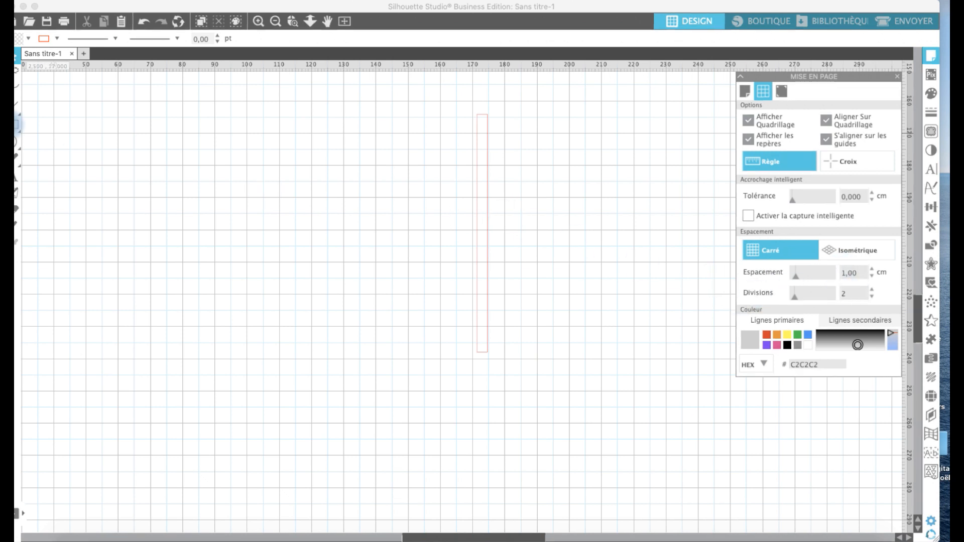
# Step: Draw a closed V-shaped polygon 4 cm wide and 2.5 cm high on the grid, beside the thin rectangle
pyautogui.moveTo(80, 13); pyautogui.dragTo(91, 11)
pyautogui.click(21, 126)
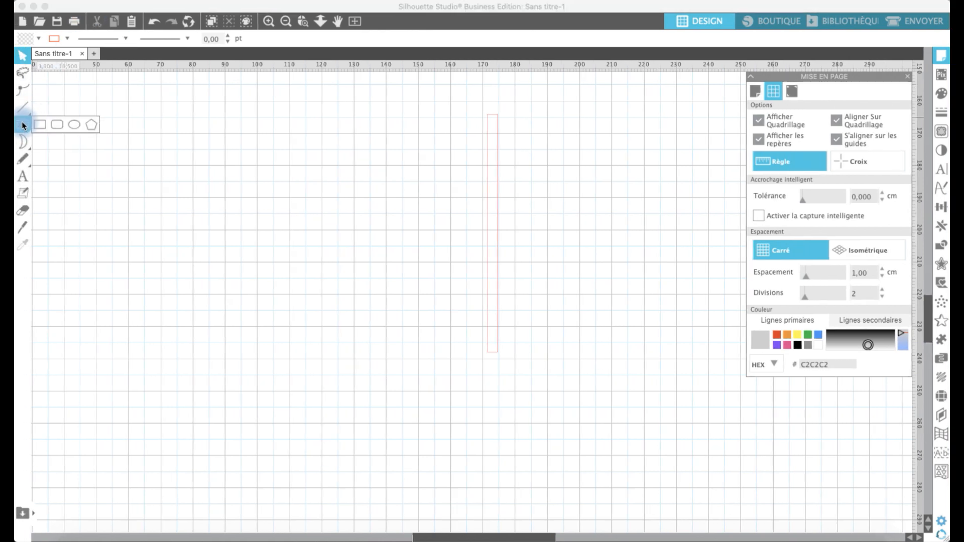
pyautogui.click(22, 109)
pyautogui.click(56, 108)
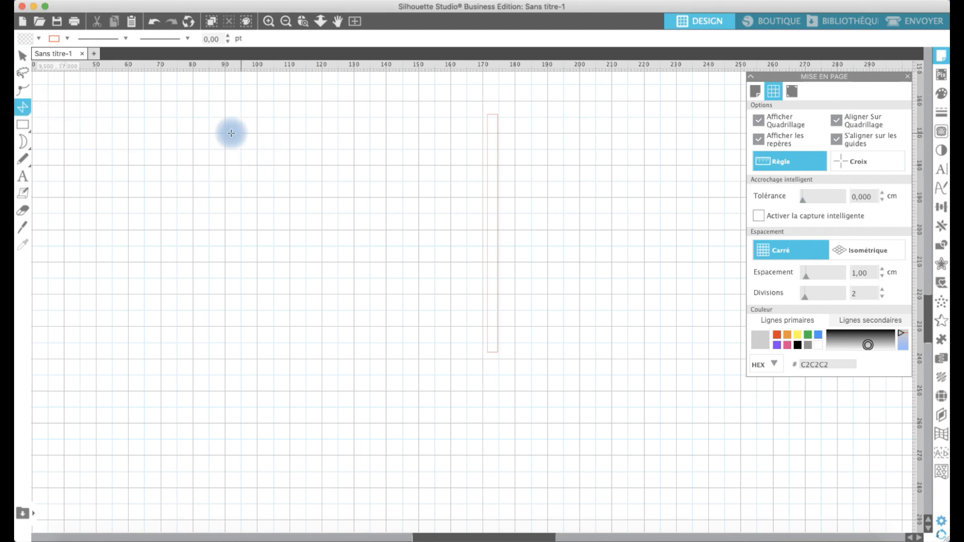
pyautogui.click(224, 134)
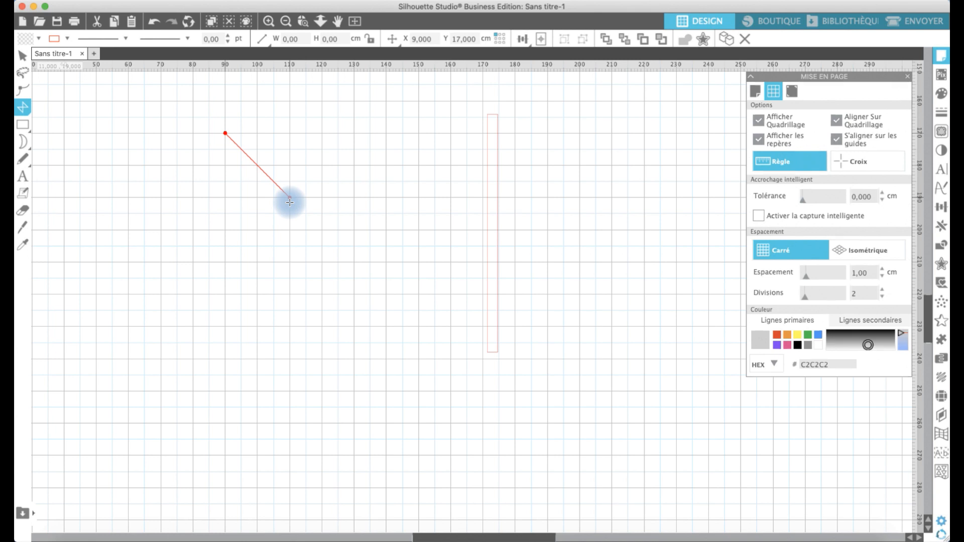
pyautogui.click(290, 218)
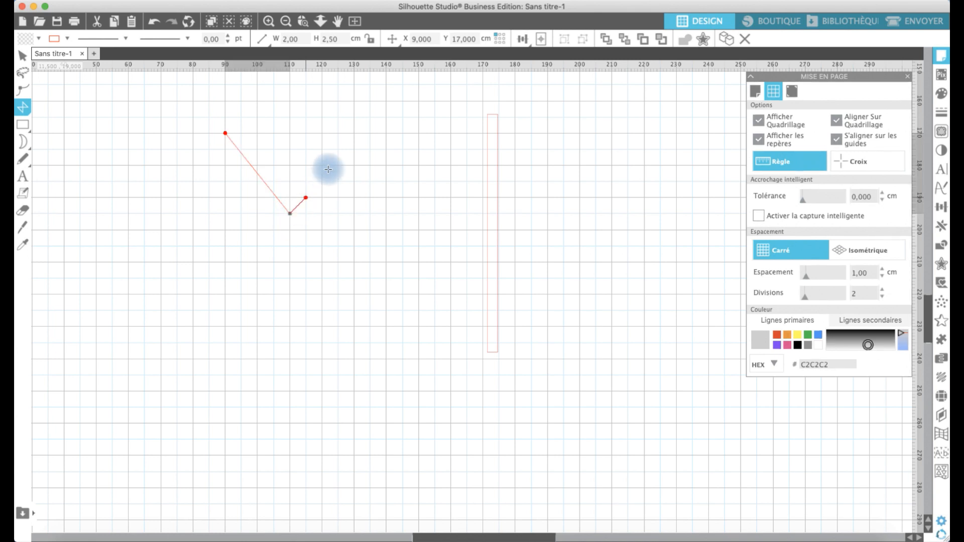
pyautogui.click(355, 135)
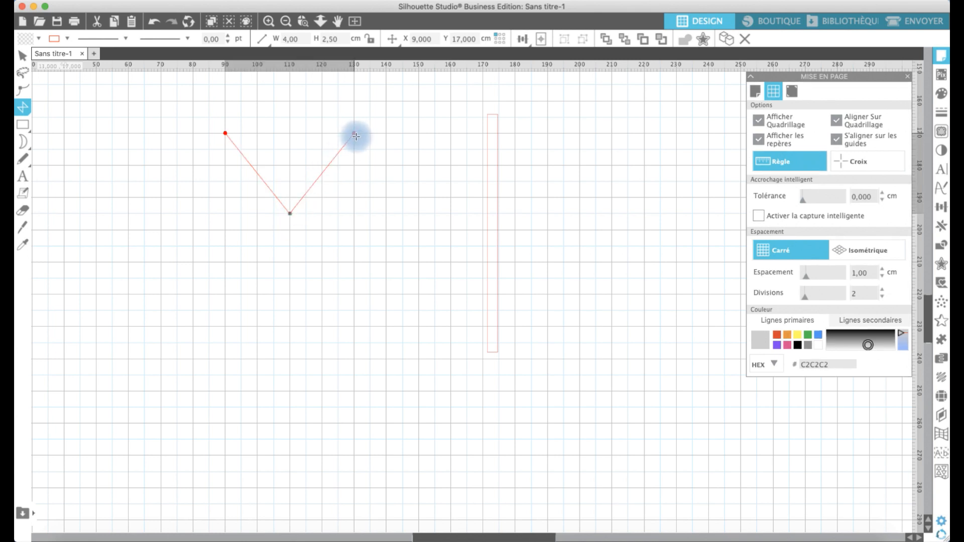
pyautogui.click(322, 134)
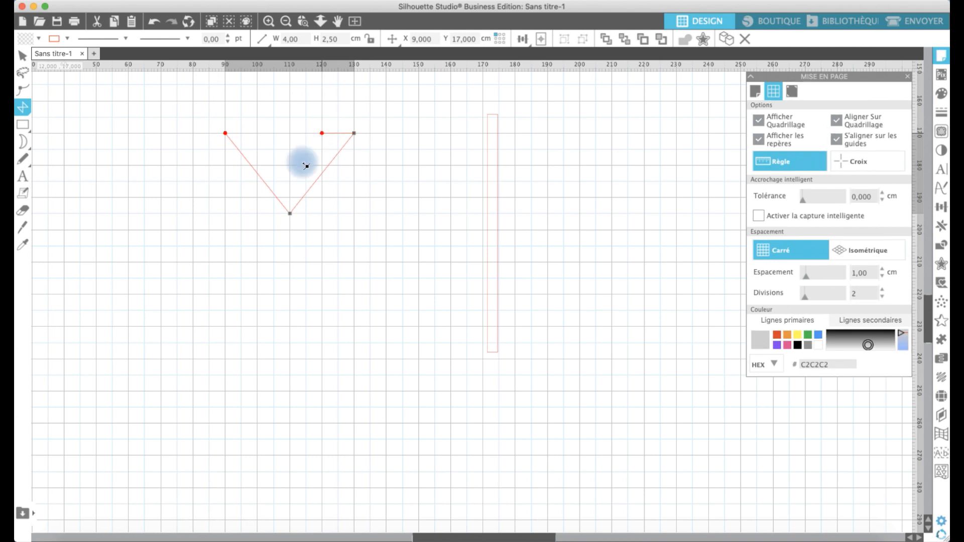
pyautogui.click(290, 180)
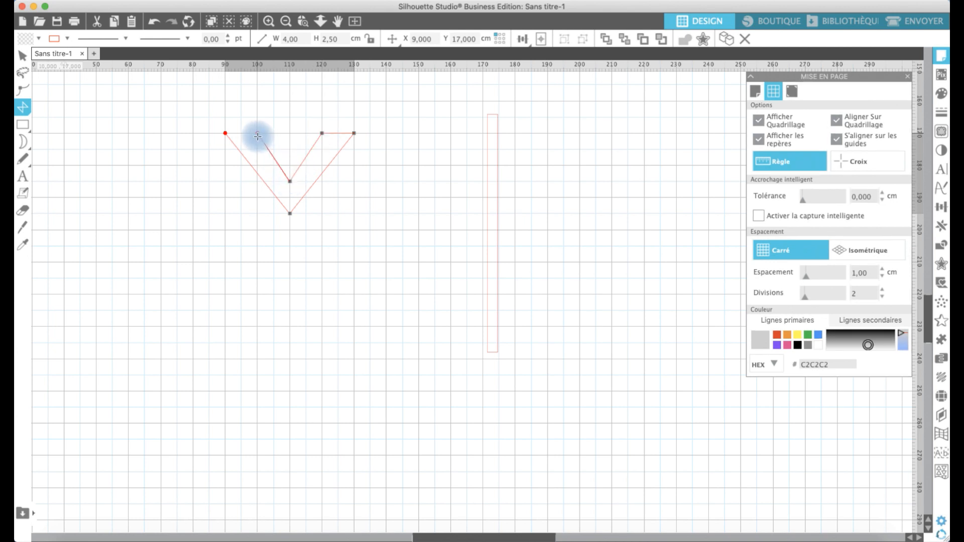
pyautogui.click(256, 133)
pyautogui.click(227, 133)
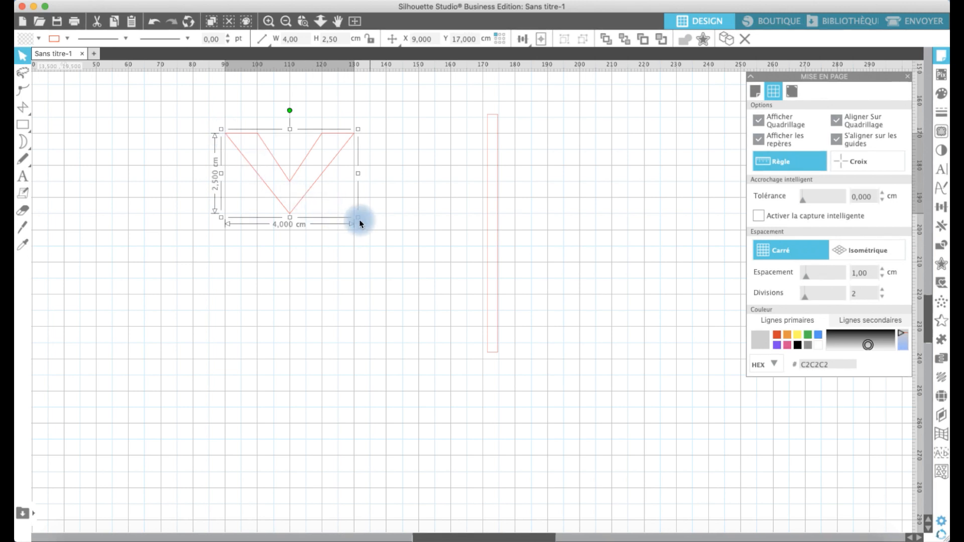
pyautogui.moveTo(359, 219); pyautogui.dragTo(315, 189)
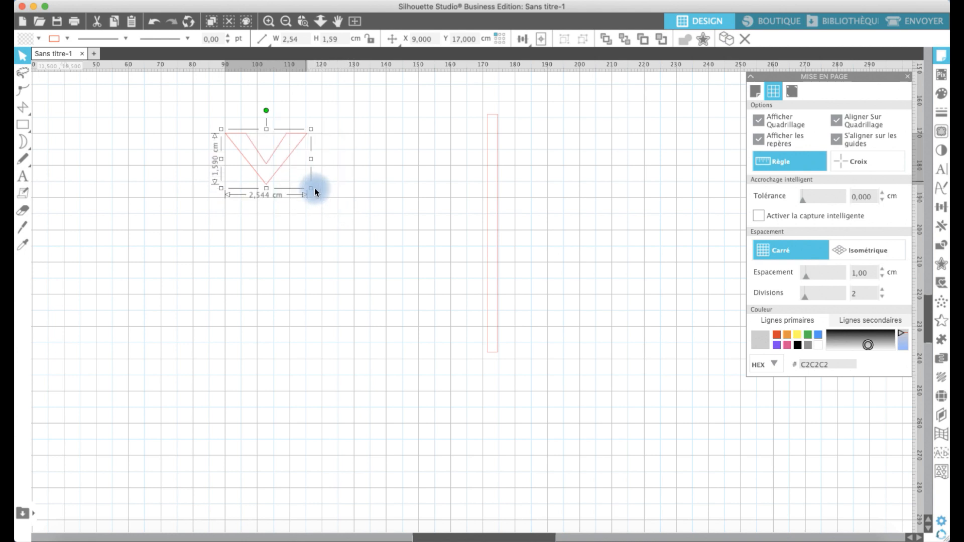
pyautogui.press('super+z')
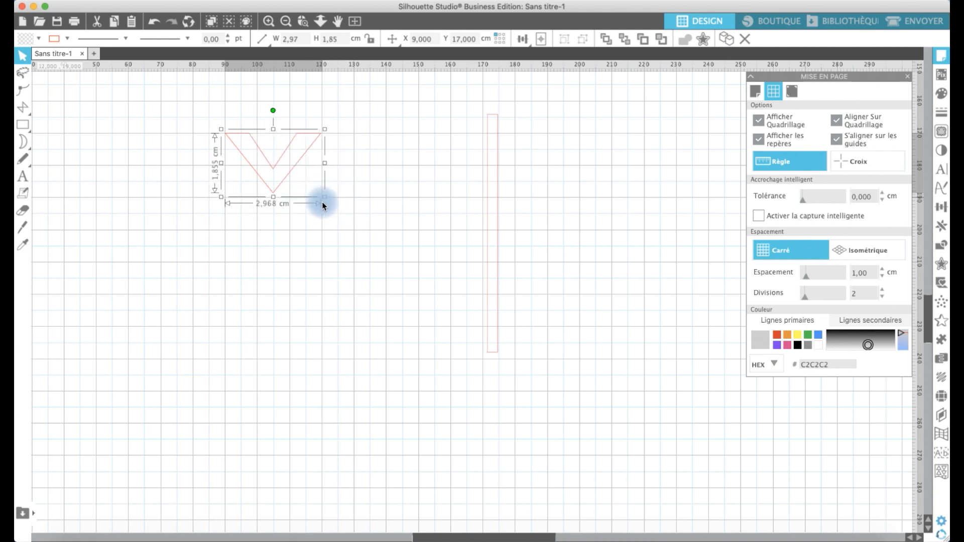
pyautogui.press('super+z')
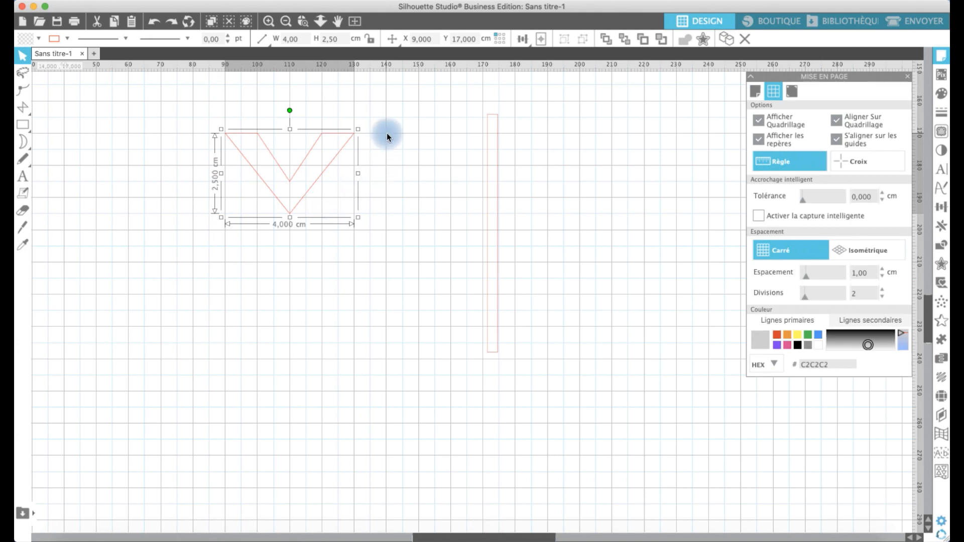
# Step: Hide the page grid and disable snapping to it
pyautogui.click(387, 134)
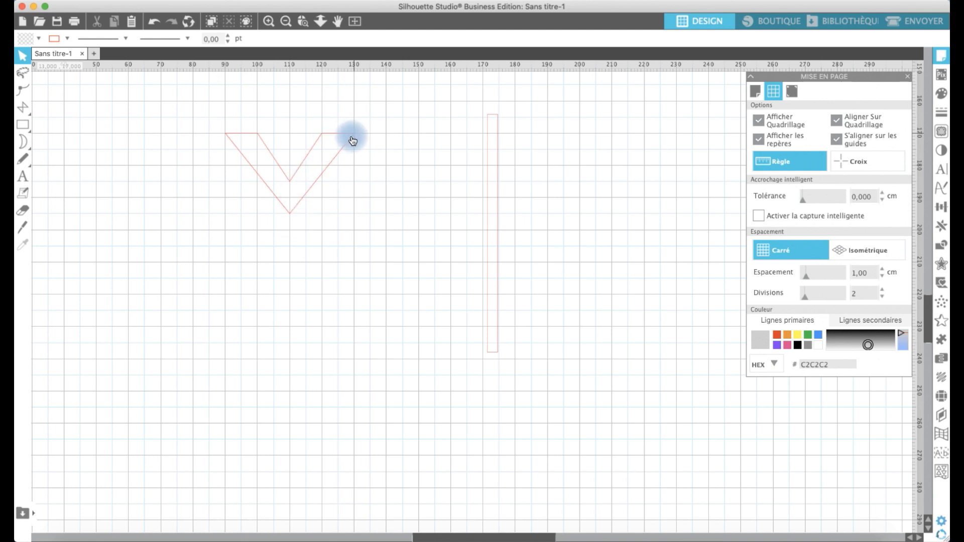
pyautogui.click(759, 122)
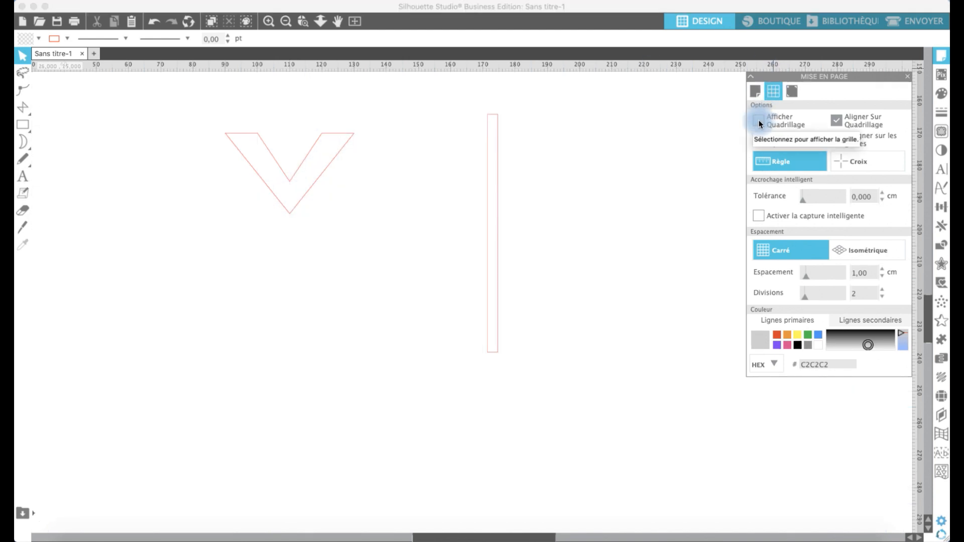
pyautogui.click(840, 121)
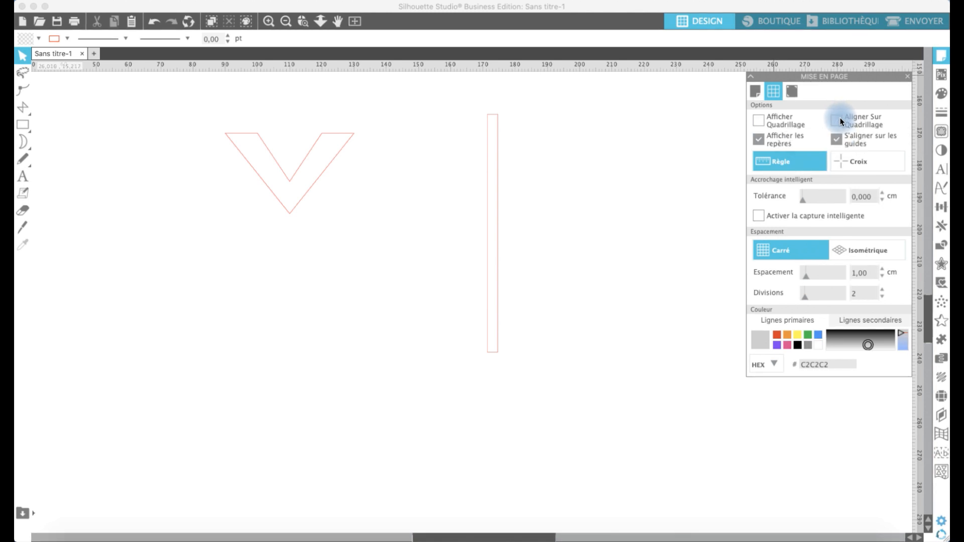
# Step: Scale the V shape down to about 2.03 × 1.27 cm and place it centred over the lower half of the thin rectangle
pyautogui.click(324, 166)
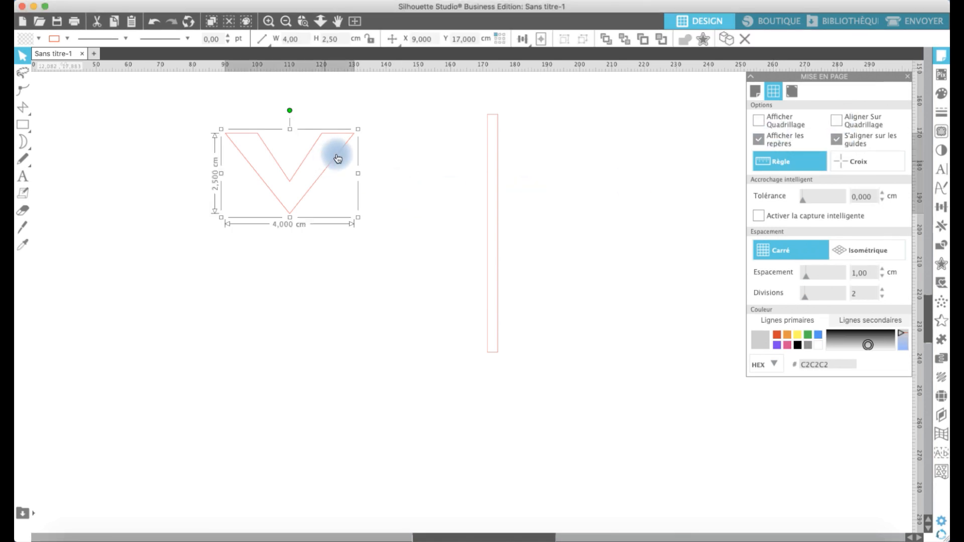
pyautogui.moveTo(359, 129); pyautogui.dragTo(297, 172)
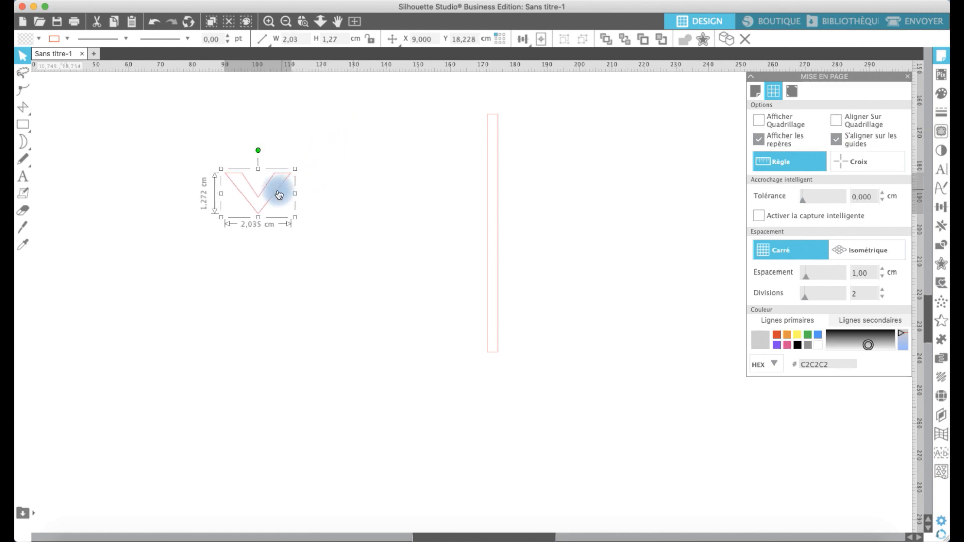
pyautogui.moveTo(275, 190); pyautogui.dragTo(513, 268)
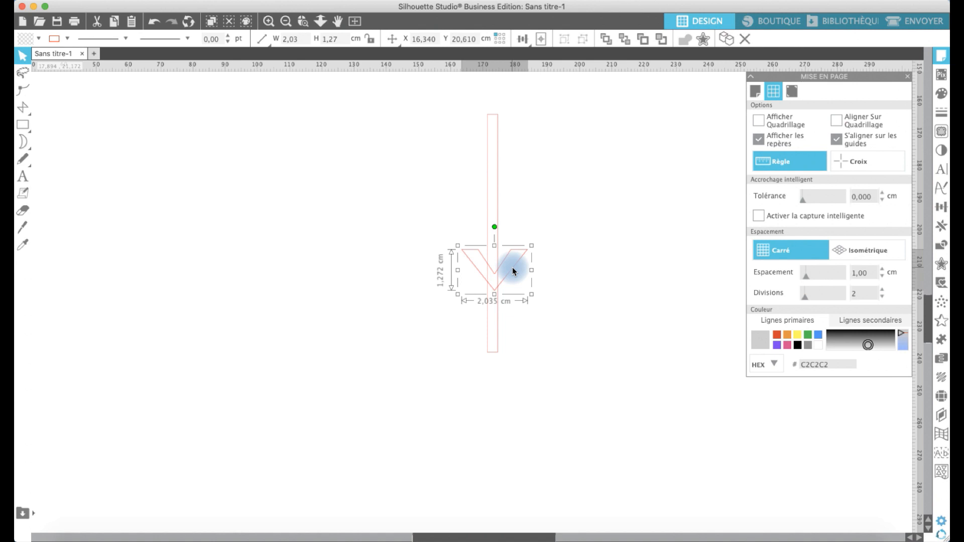
# Step: Duplicate the V shape upward twice along the thin rectangle, making a stack of three
pyautogui.press('super+Up')
pyautogui.press('super+Up')
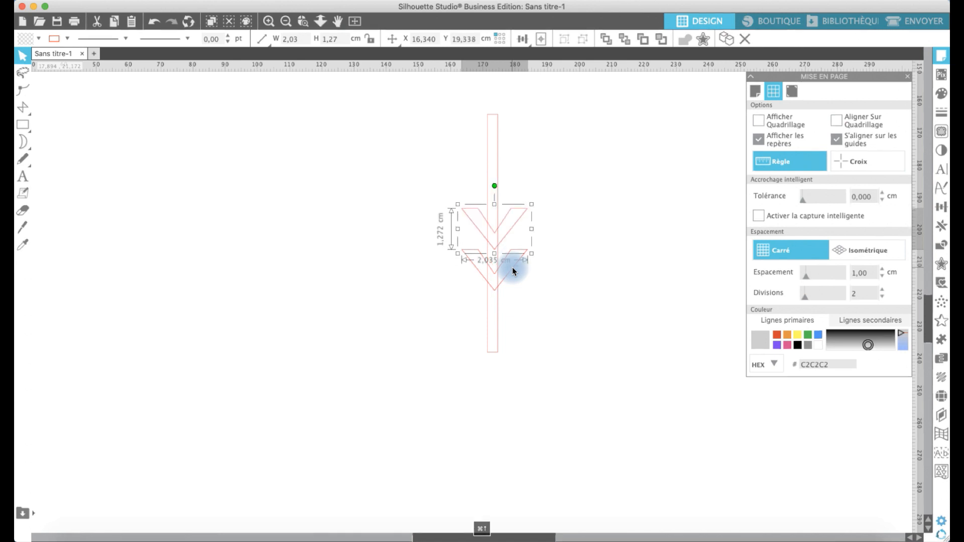
pyautogui.press('super+Up')
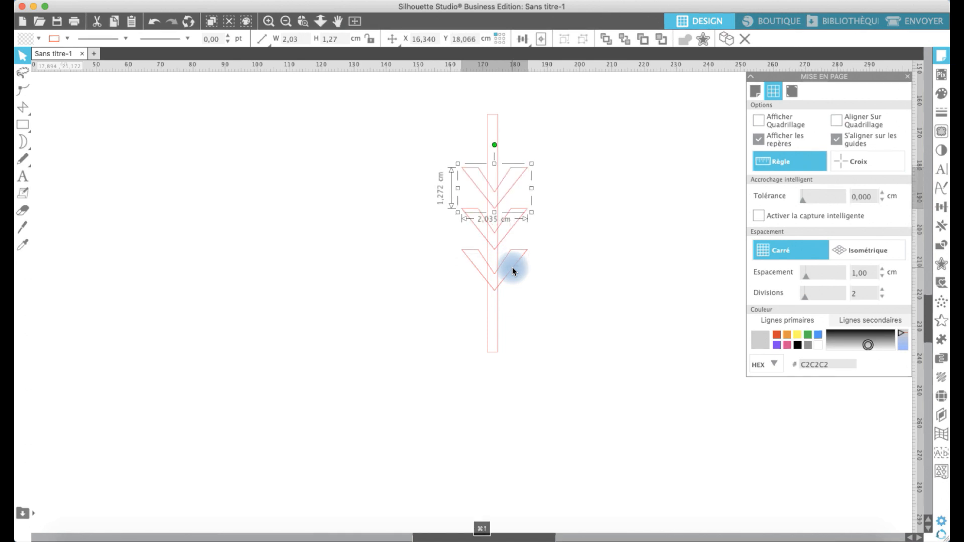
# Step: Enlarge the uppermost V shape proportionally to about 2.7 × 1.69 cm
pyautogui.click(571, 203)
pyautogui.click(510, 183)
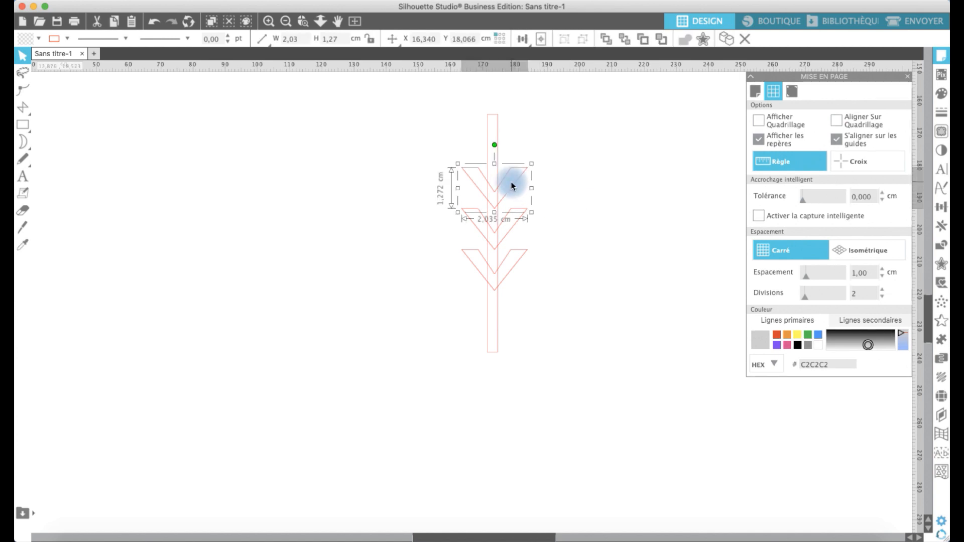
pyautogui.moveTo(532, 163); pyautogui.dragTo(545, 135)
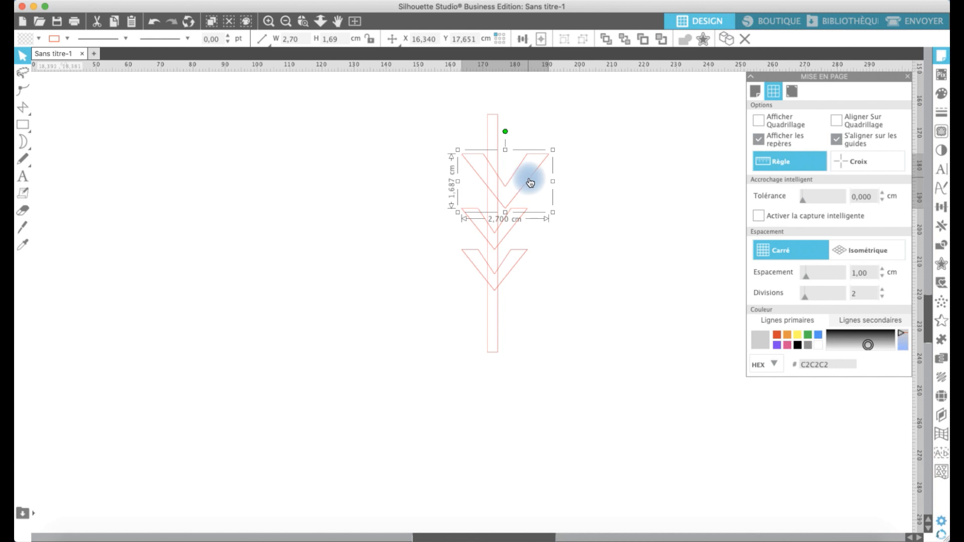
# Step: Centre the uppermost V shape higher on the thin bar and enlarge the middle V to about 2.57 × 1.61 cm
pyautogui.moveTo(530, 182); pyautogui.dragTo(518, 165)
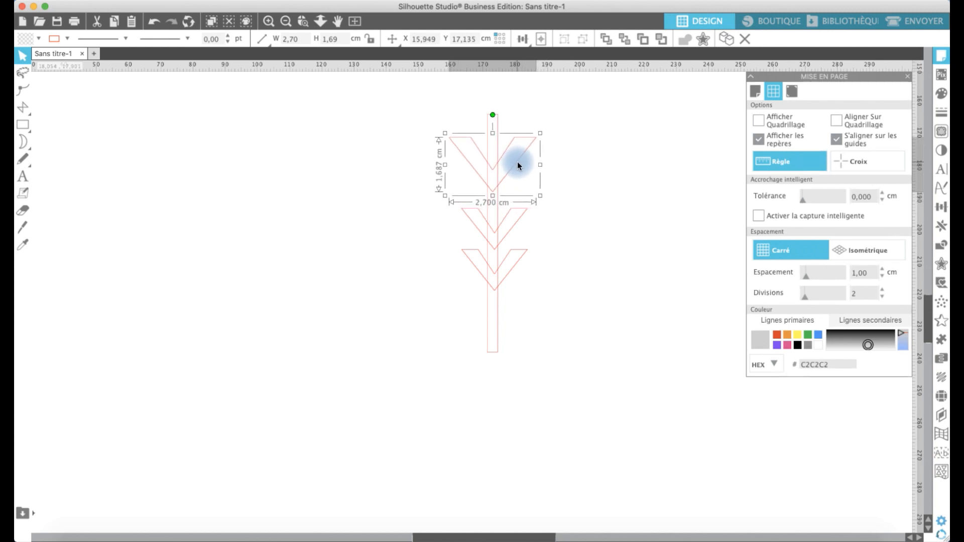
pyautogui.click(511, 231)
pyautogui.moveTo(532, 204); pyautogui.dragTo(541, 181)
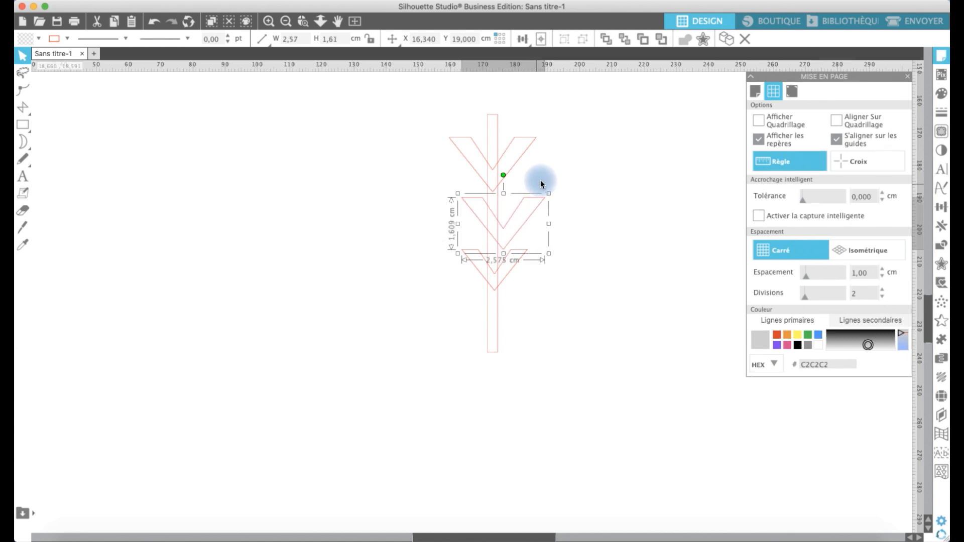
# Step: Move the lowest V shape slightly down the bar, clear of the middle V
pyautogui.click(507, 275)
pyautogui.moveTo(507, 275); pyautogui.dragTo(506, 284)
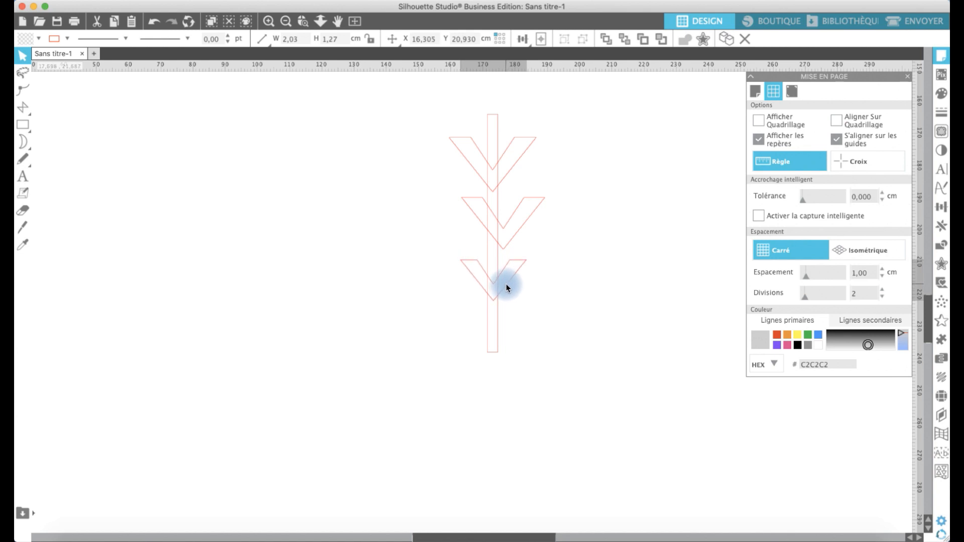
pyautogui.click(505, 284)
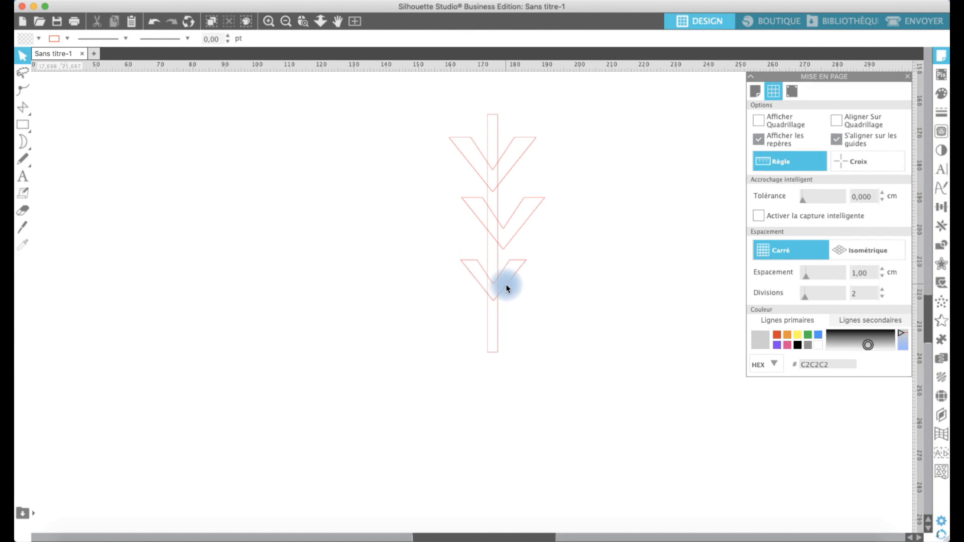
# Step: Align the three V shapes and the thin bar on a common vertical centre line with Align Centre
pyautogui.click(506, 286)
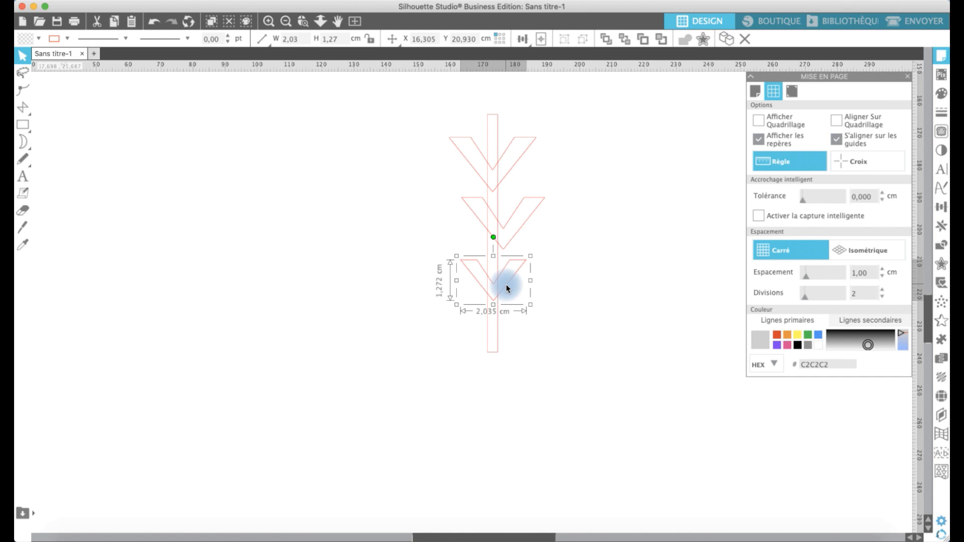
pyautogui.keyDown('shift'); pyautogui.click(528, 202); pyautogui.keyUp('shift')
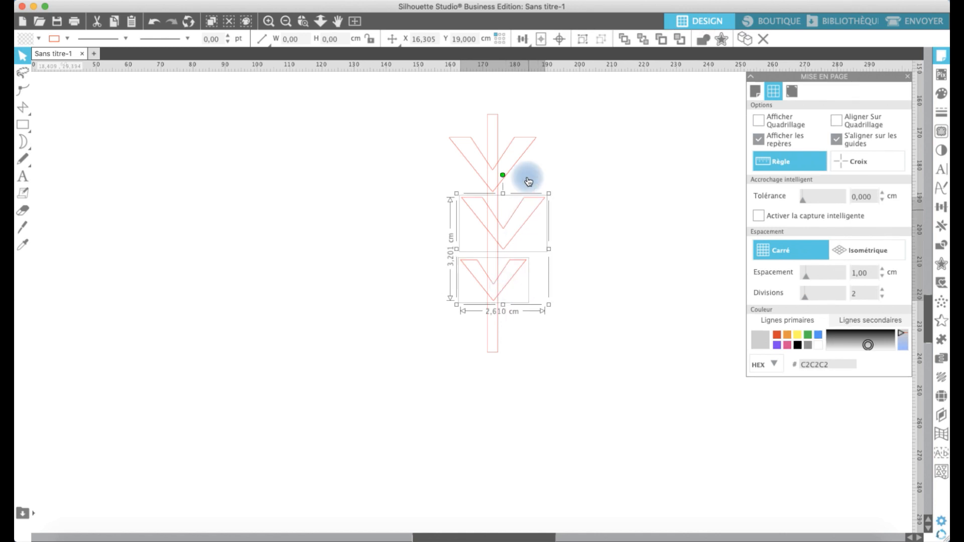
pyautogui.keyDown('shift'); pyautogui.click(524, 151); pyautogui.keyUp('shift')
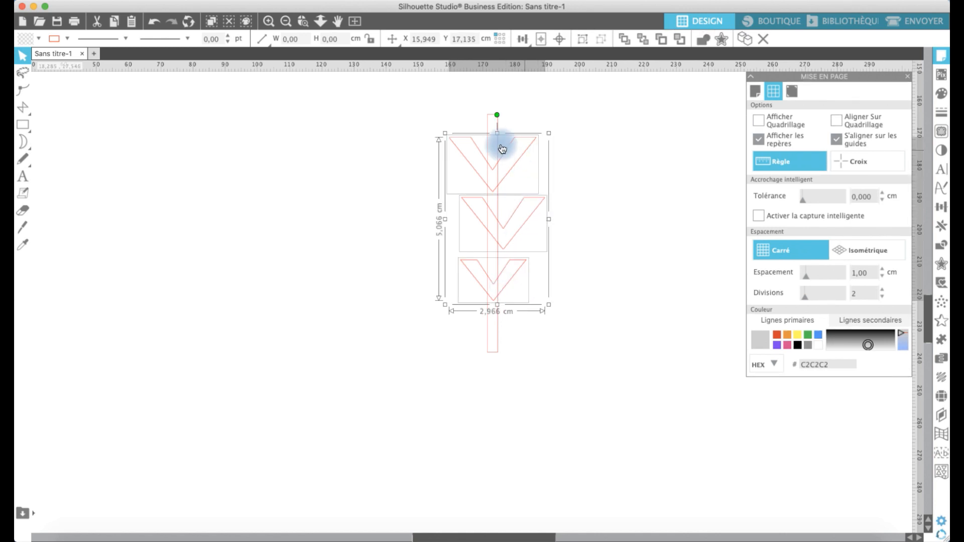
pyautogui.keyDown('shift'); pyautogui.click(490, 120); pyautogui.keyUp('shift')
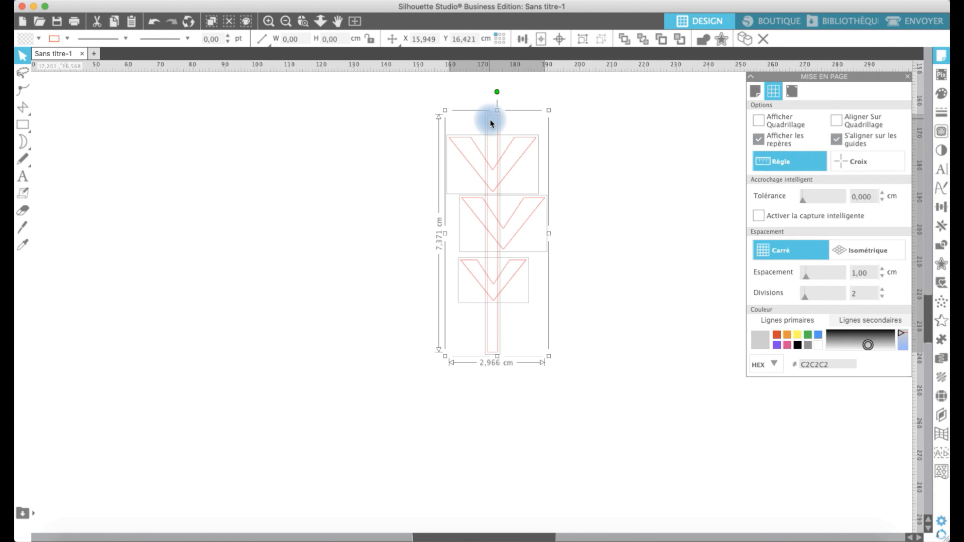
pyautogui.click(520, 39)
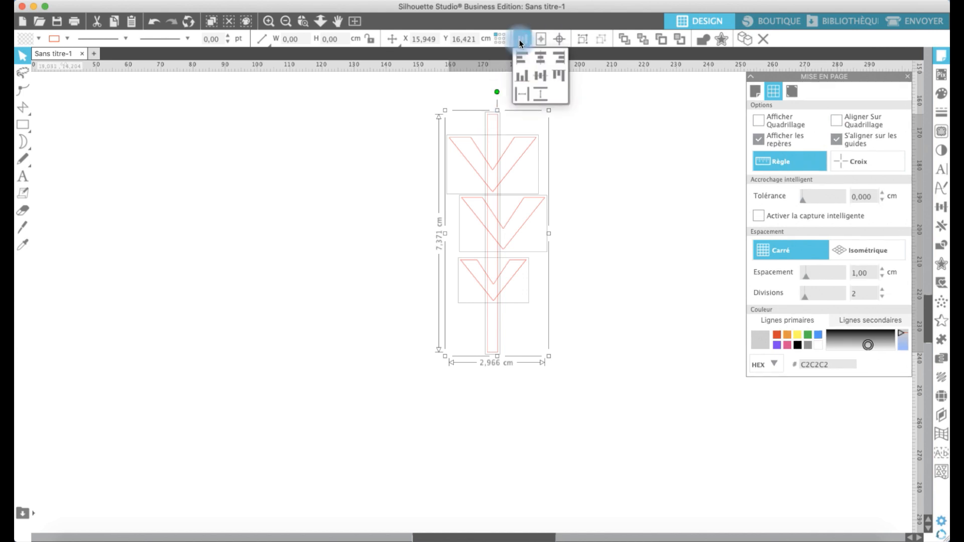
pyautogui.click(539, 59)
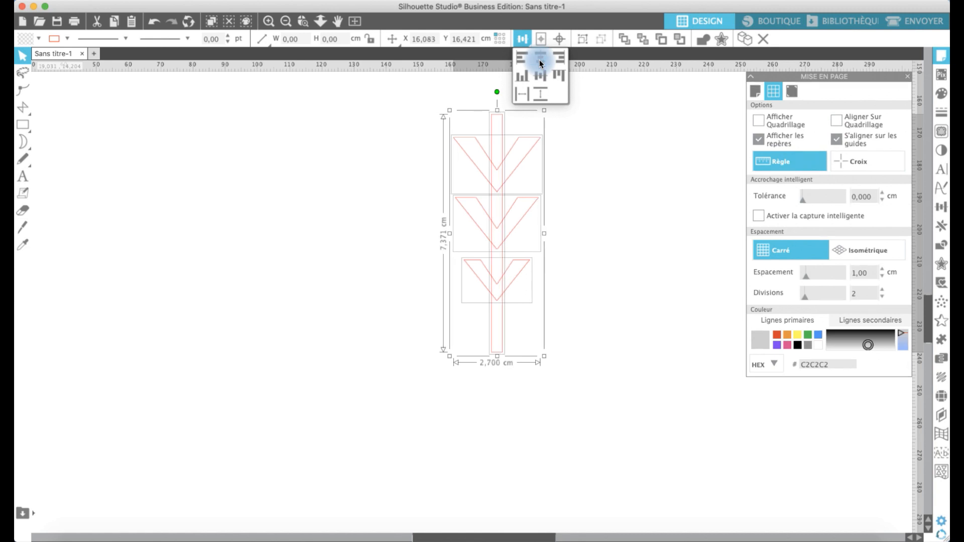
# Step: Distribute only the three V shapes with equal vertical spacing, leaving the bar out of the selection
pyautogui.keyDown('shift'); pyautogui.click(502, 114); pyautogui.keyUp('shift')
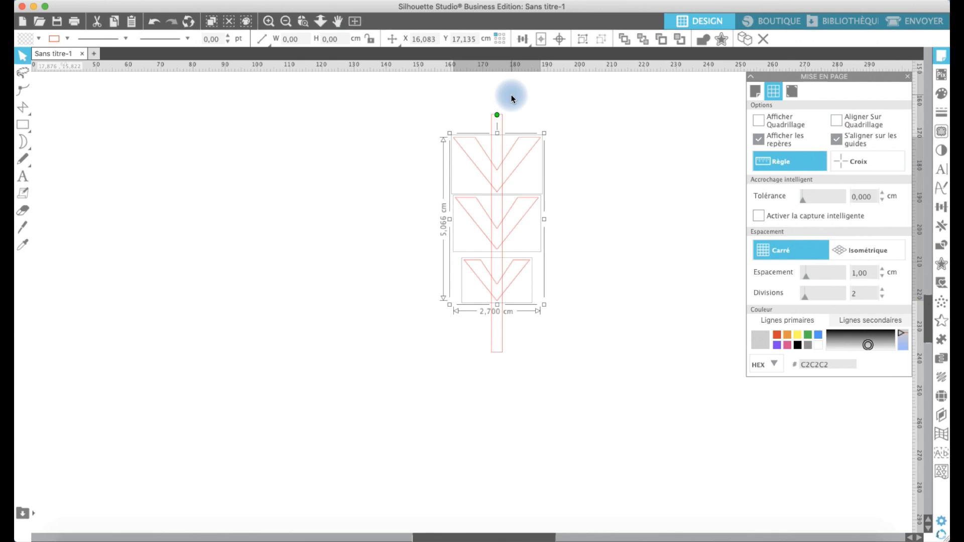
pyautogui.click(523, 38)
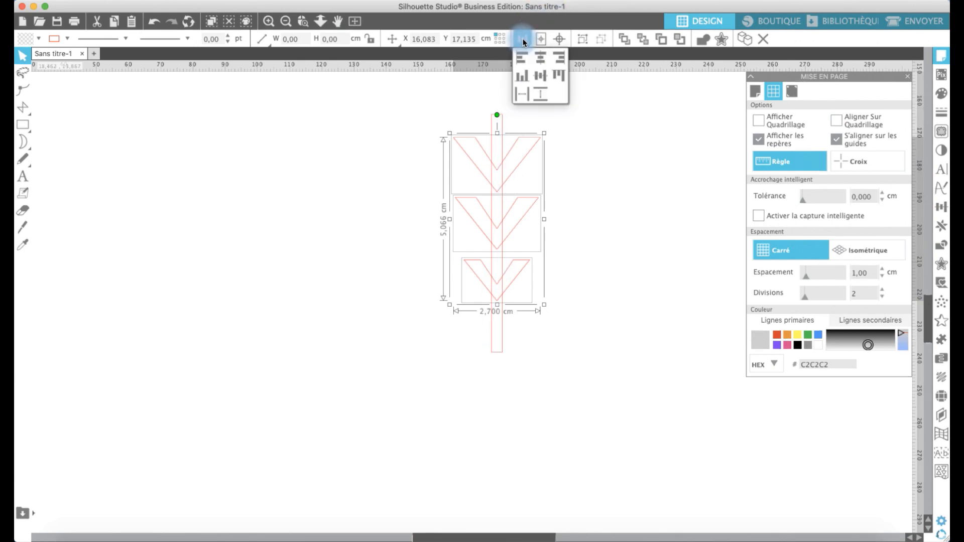
pyautogui.click(542, 95)
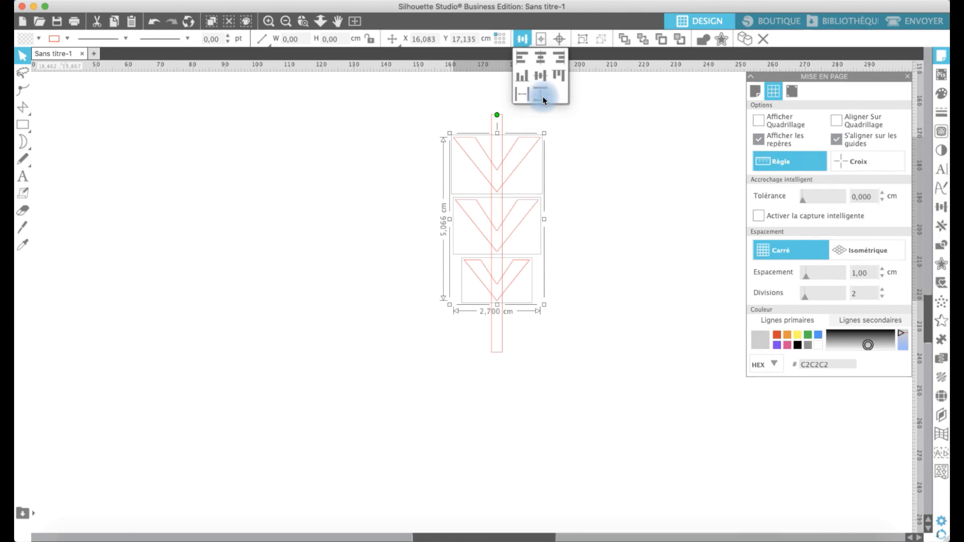
pyautogui.click(424, 96)
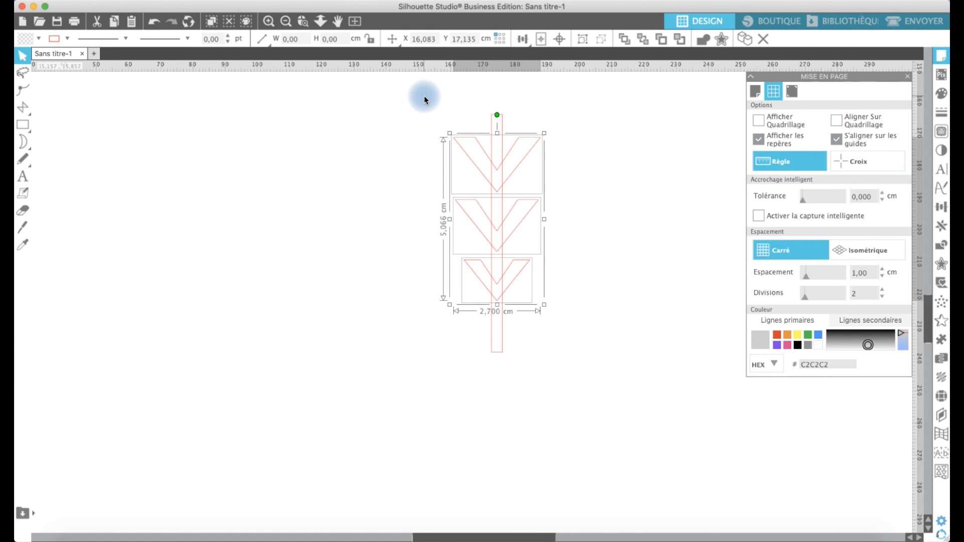
# Step: Weld the three V shapes and the bar into a single branch outline
pyautogui.moveTo(424, 96); pyautogui.dragTo(616, 388)
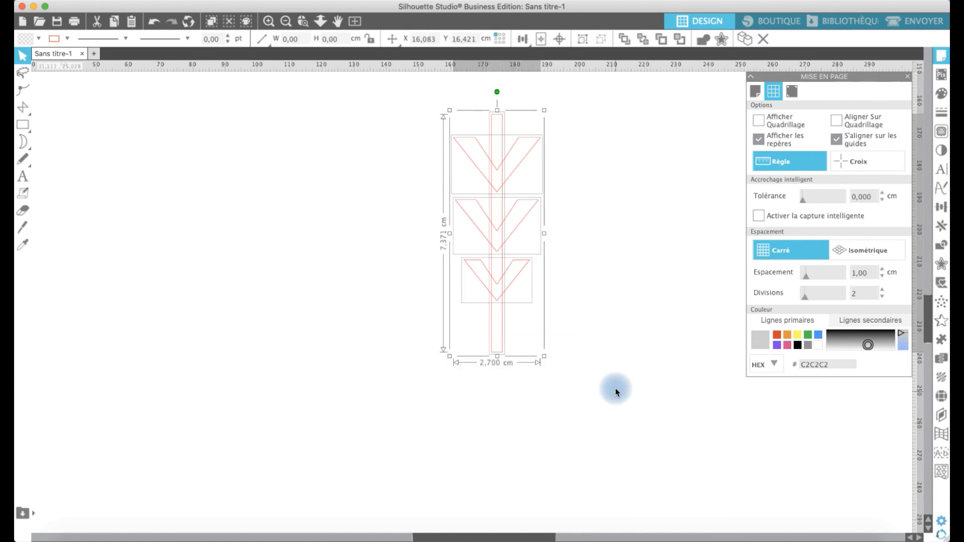
pyautogui.rightClick(646, 201)
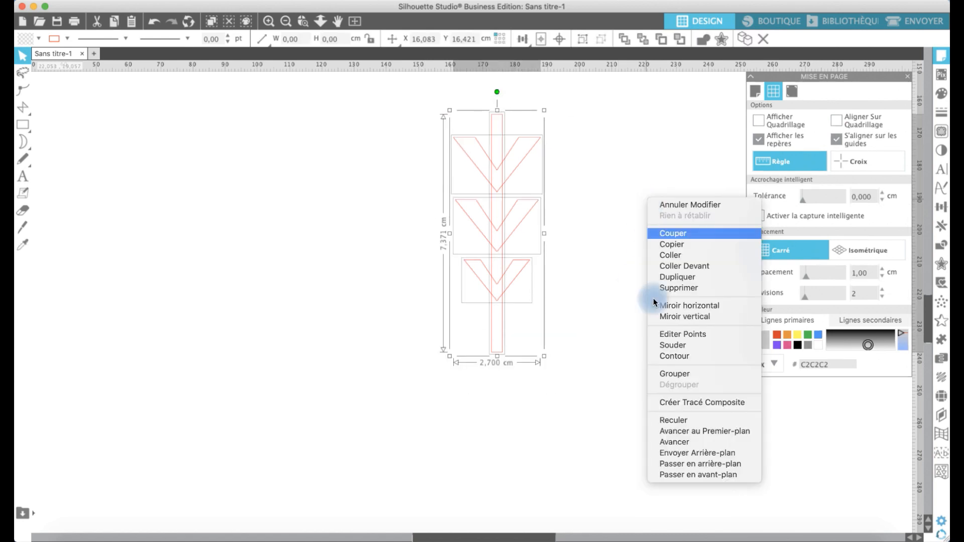
pyautogui.click(659, 346)
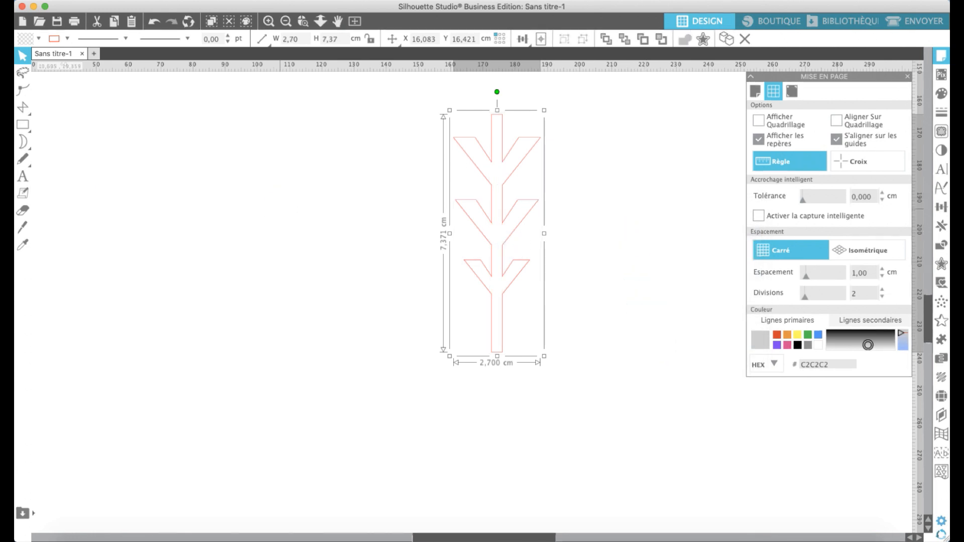
# Step: Draw a heart about 1.48 × 1.36 cm beside the branch's upper end and convert it to a path
pyautogui.click(22, 159)
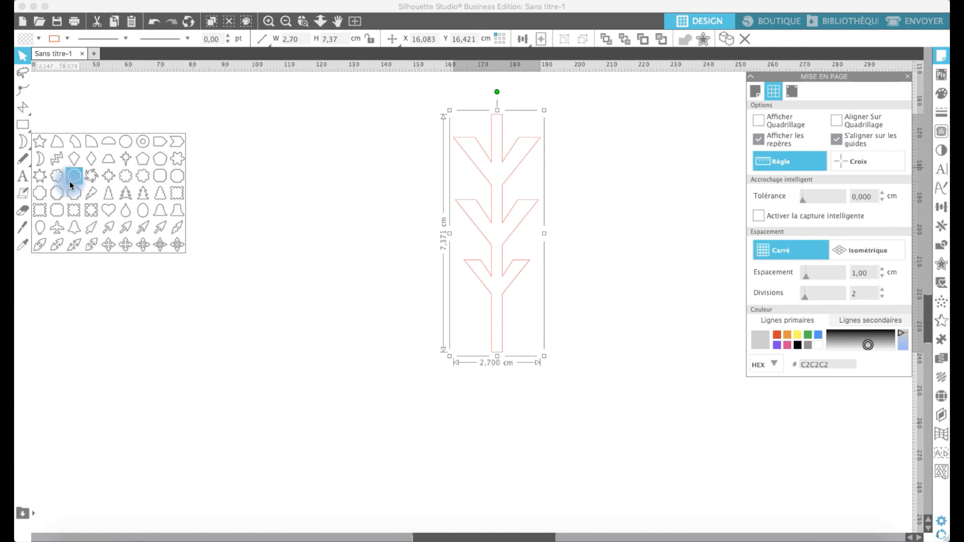
pyautogui.click(110, 209)
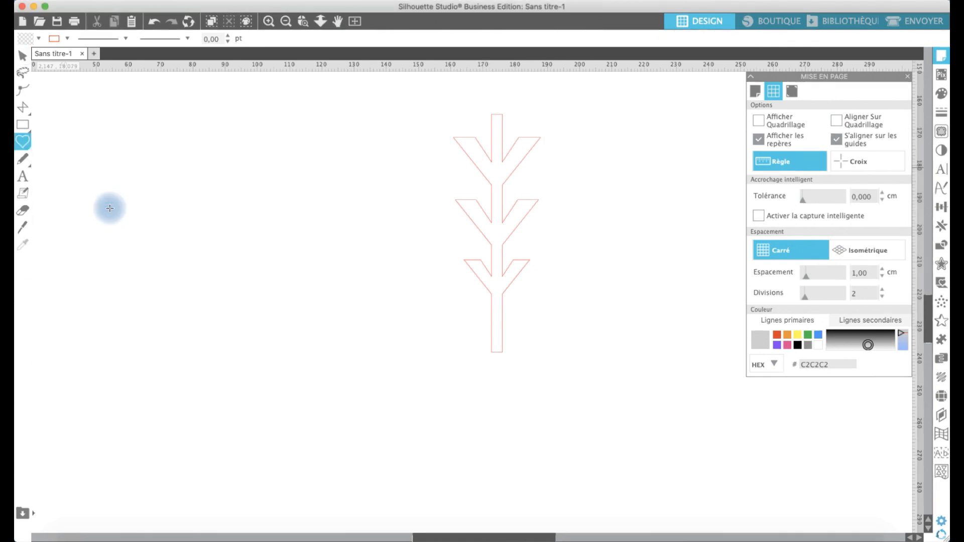
pyautogui.moveTo(562, 143); pyautogui.dragTo(561, 181)
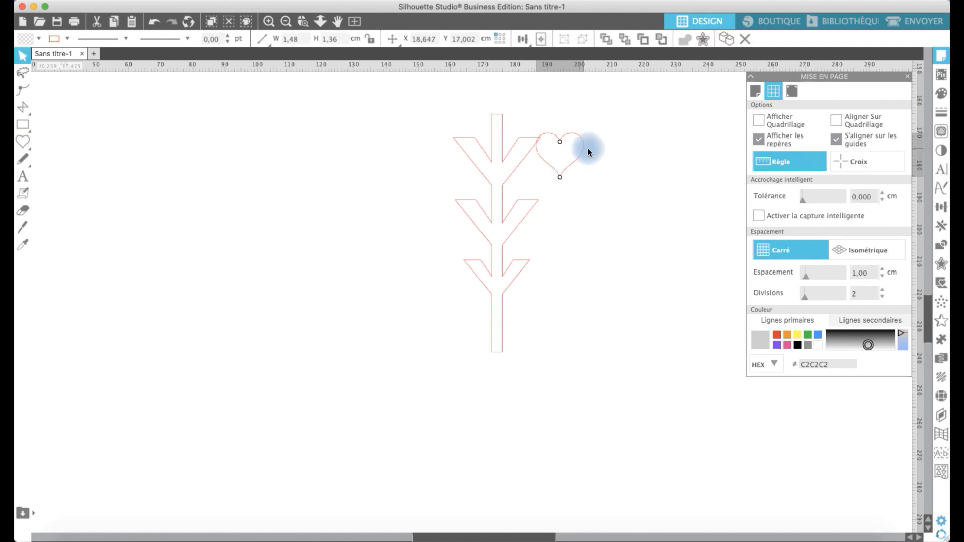
pyautogui.rightClick(582, 151)
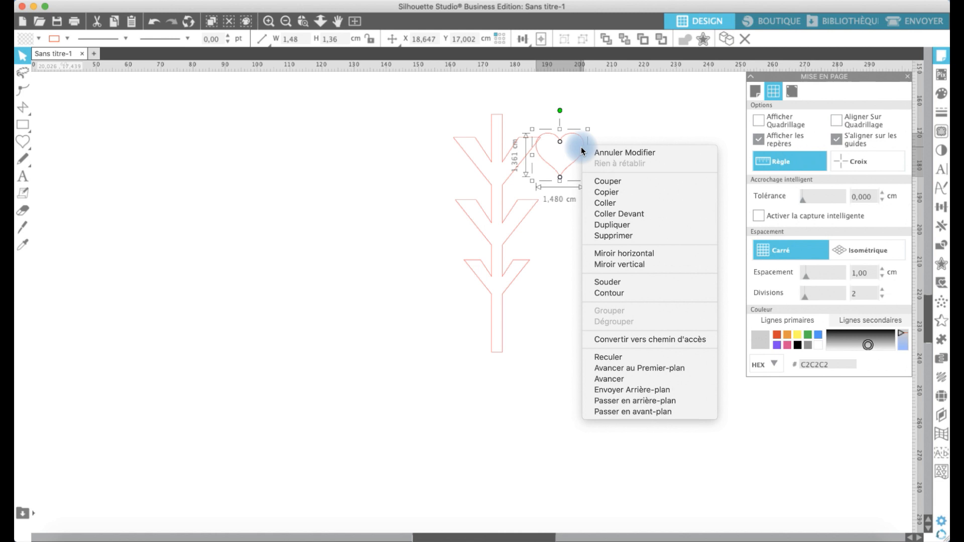
pyautogui.click(612, 341)
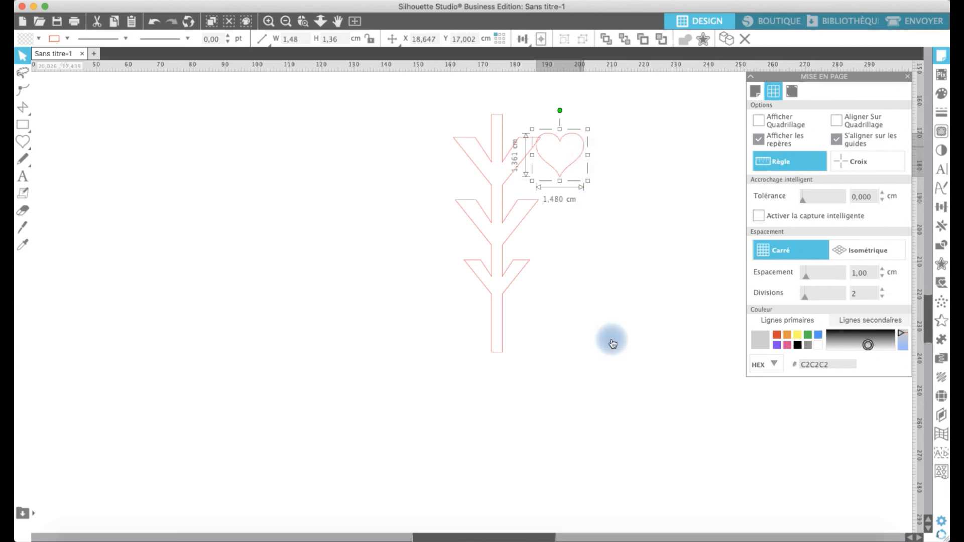
# Step: Place the heart overlapping the top end of the branch and centre-align the two shapes
pyautogui.moveTo(580, 160); pyautogui.dragTo(516, 104)
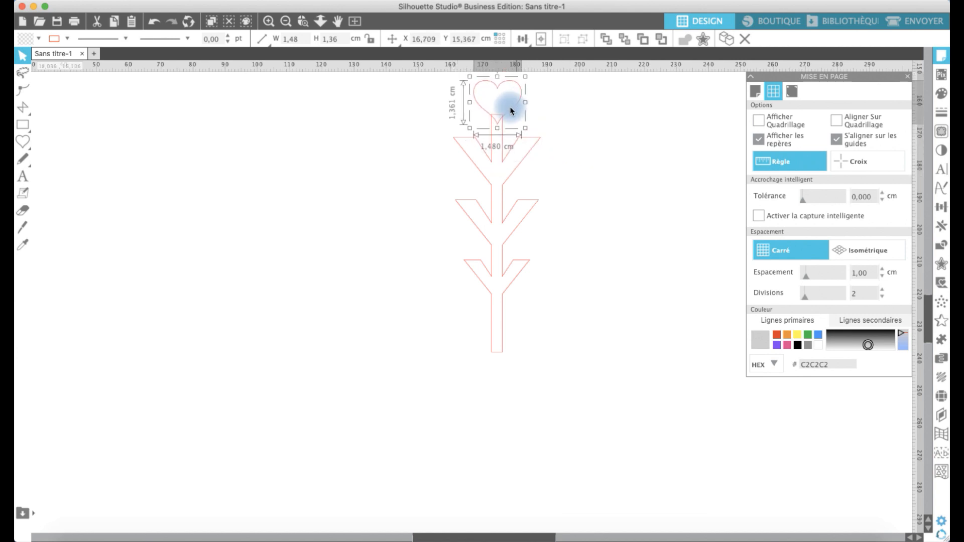
pyautogui.moveTo(429, 79); pyautogui.dragTo(510, 208)
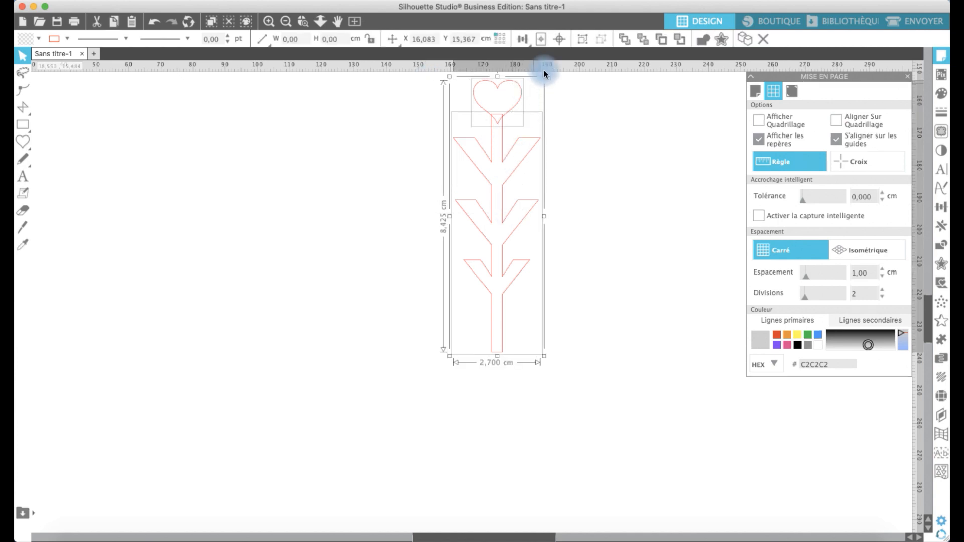
pyautogui.click(522, 39)
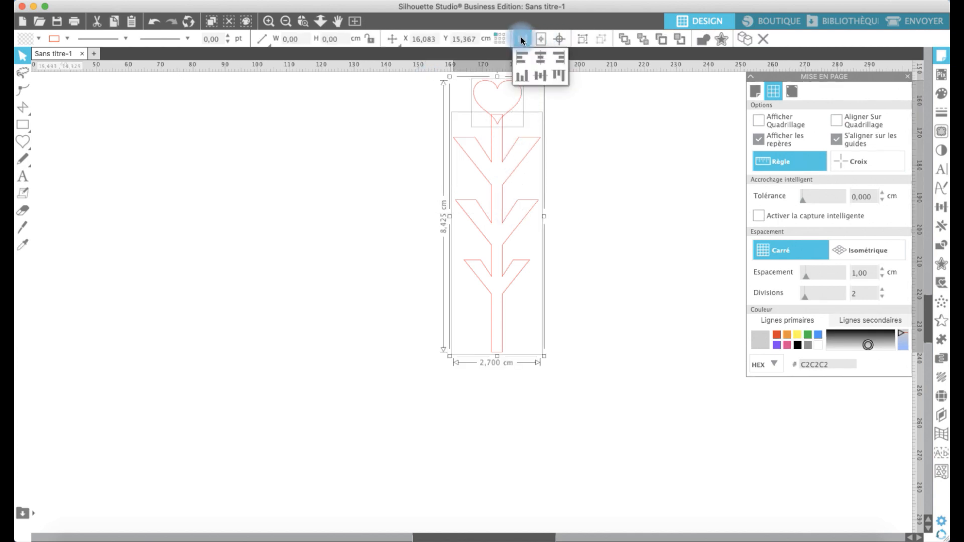
pyautogui.click(542, 63)
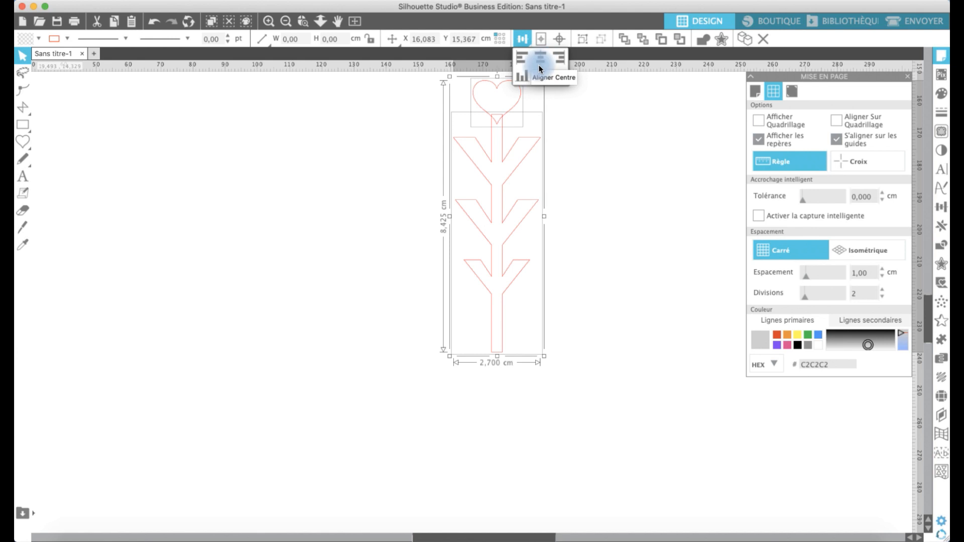
# Step: Weld the heart and the branch into one shape
pyautogui.click(506, 113)
pyautogui.rightClick(506, 113)
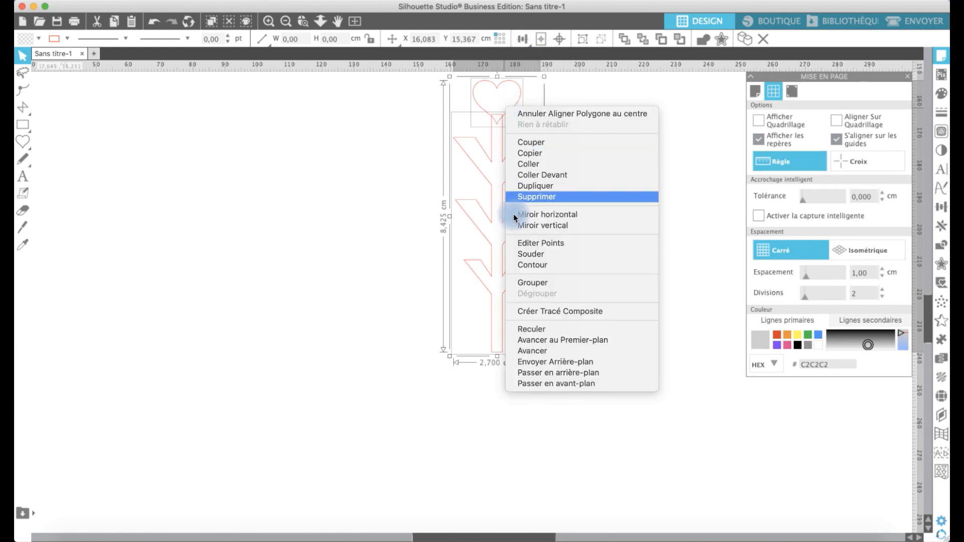
pyautogui.click(519, 256)
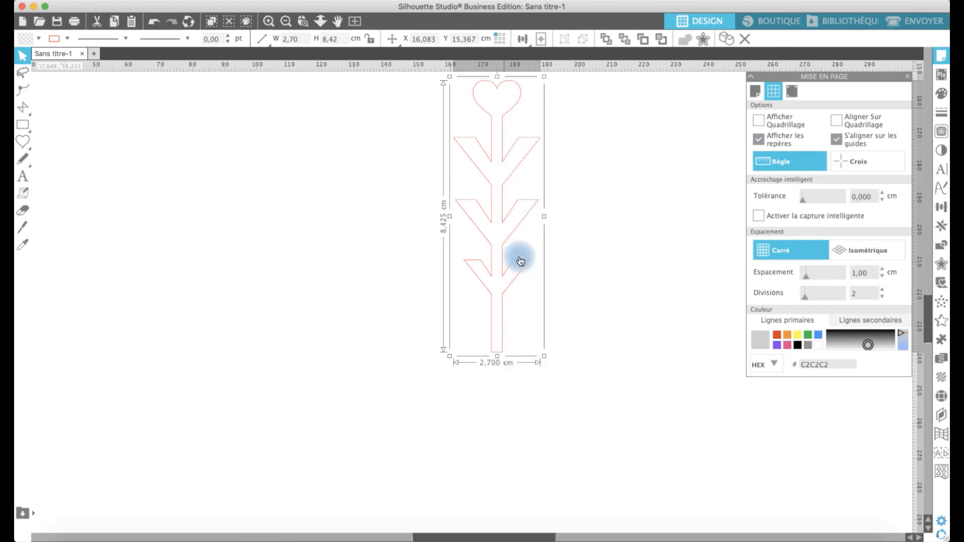
# Step: Move the finished branch up the page to just below the two snowflakes and close the page setup options
pyautogui.click(346, 34)
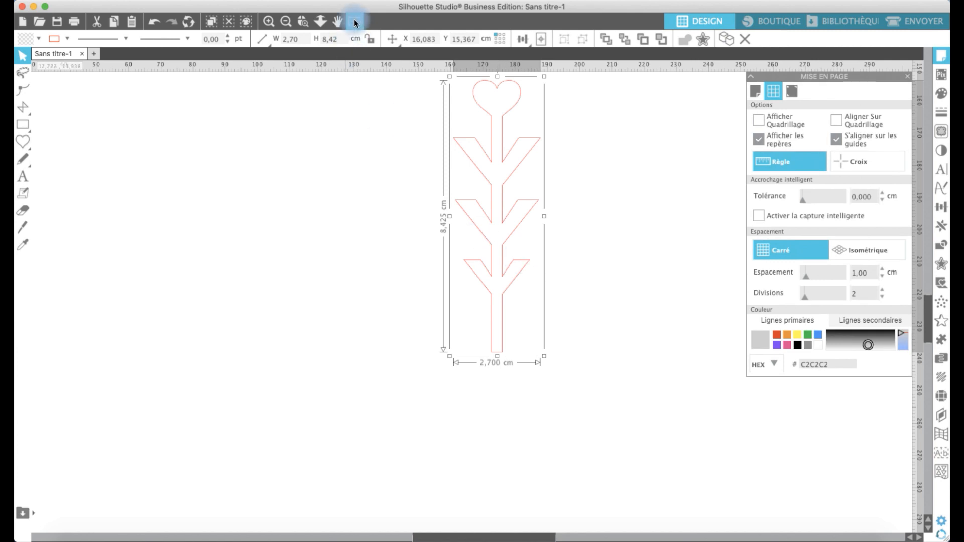
pyautogui.click(355, 21)
pyautogui.moveTo(503, 378); pyautogui.dragTo(494, 335)
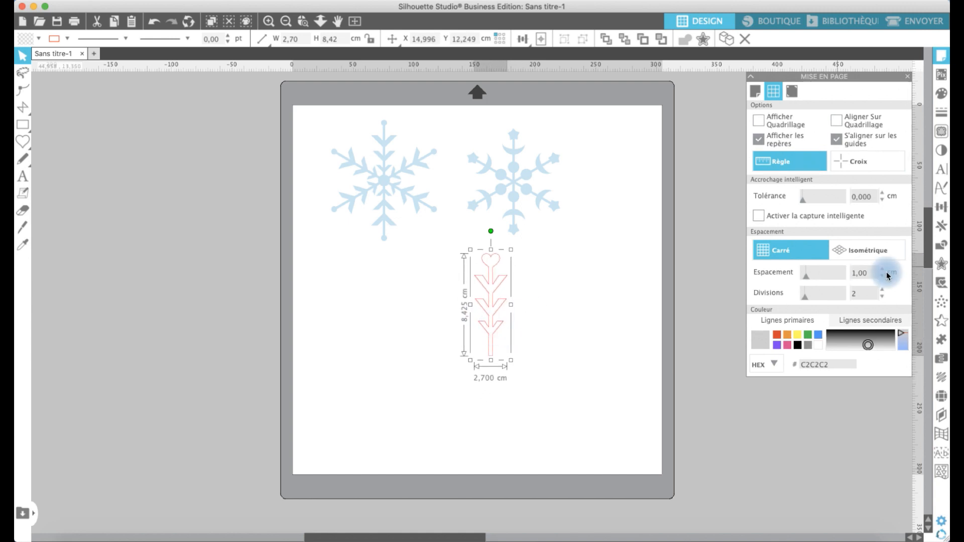
pyautogui.click(913, 79)
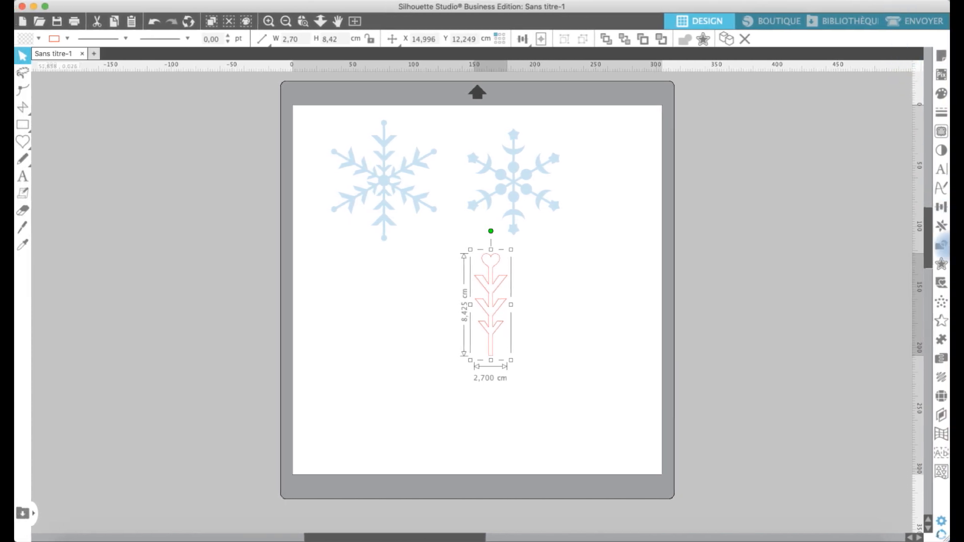
# Step: Open the replicate options and relocate the branch's rotation centre to the foot of its stem
pyautogui.click(942, 230)
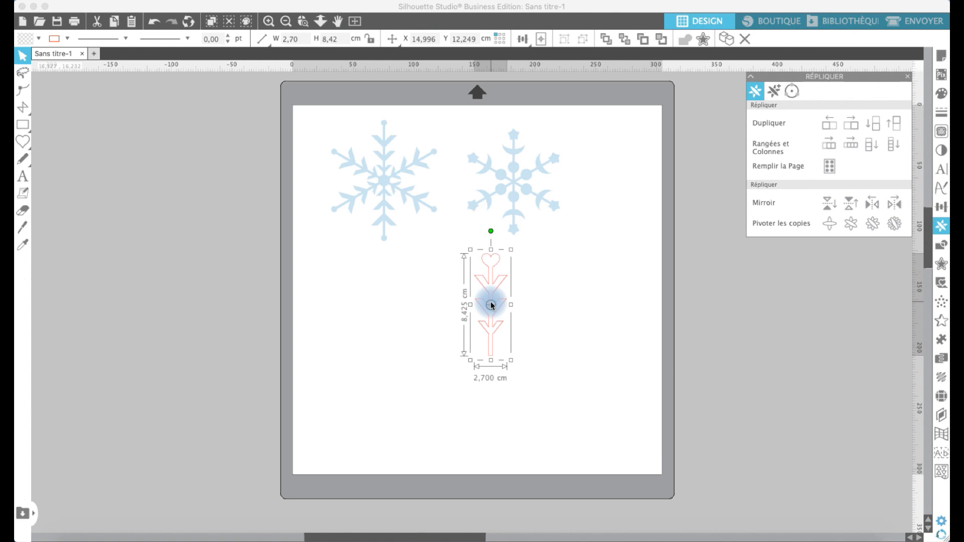
pyautogui.moveTo(492, 305); pyautogui.dragTo(493, 357)
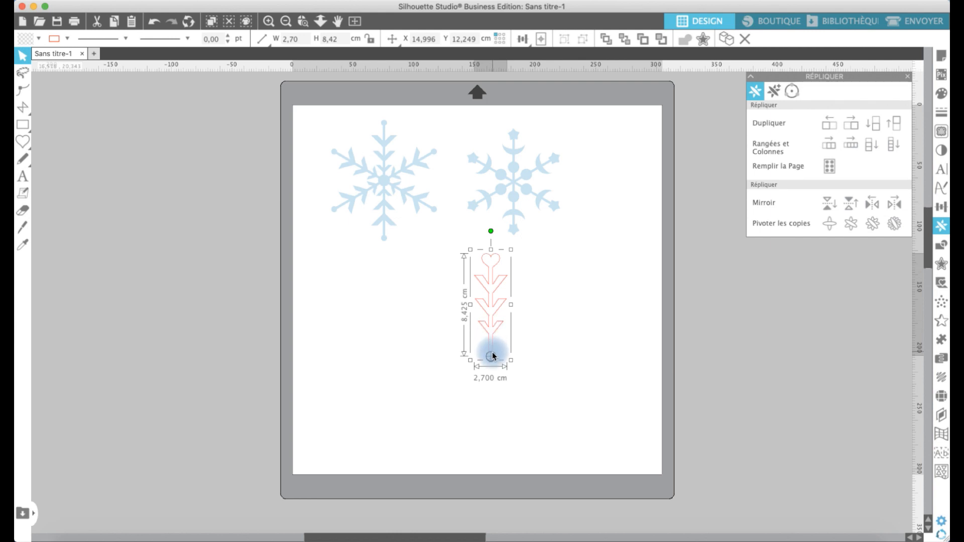
pyautogui.click(431, 259)
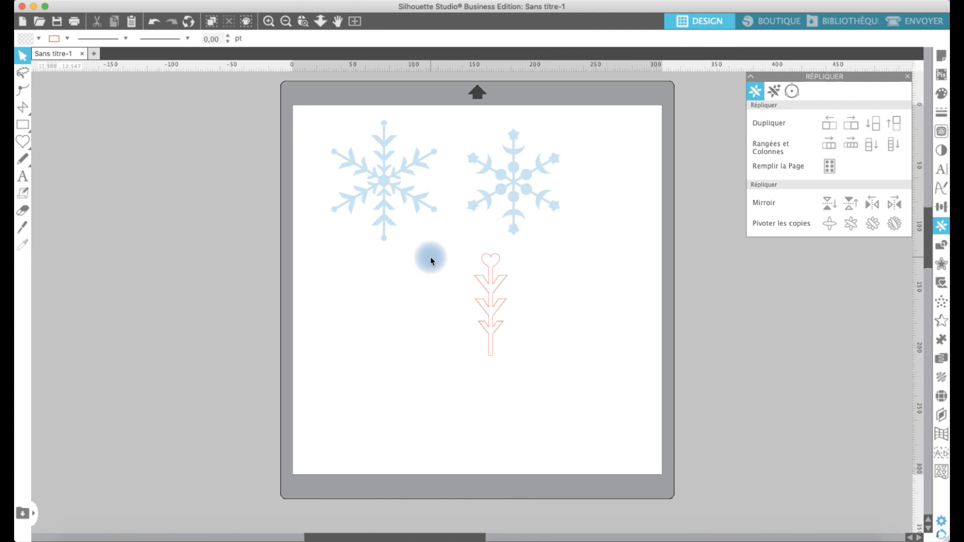
pyautogui.click(491, 351)
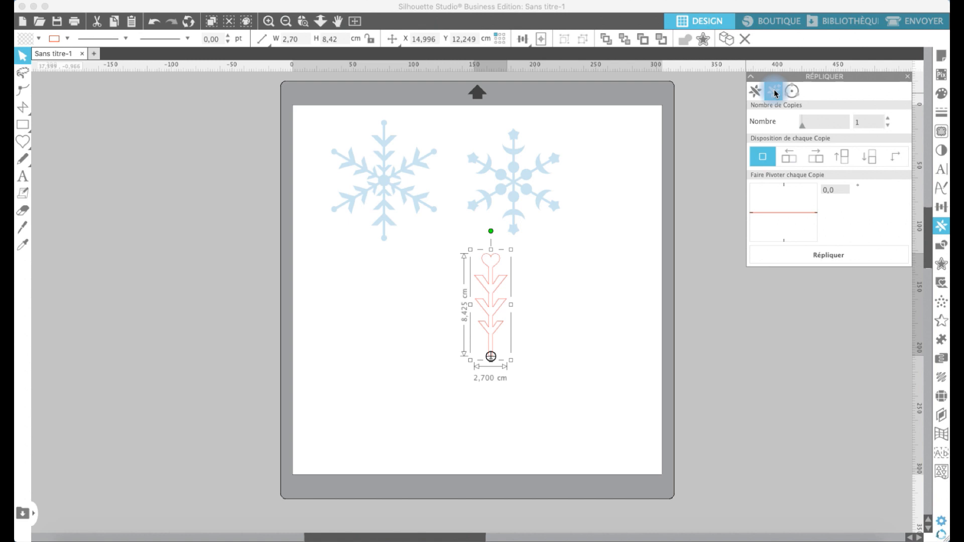
# Step: Replicate the branch around its foot with 5 copies, each rotated by 60°
pyautogui.click(775, 92)
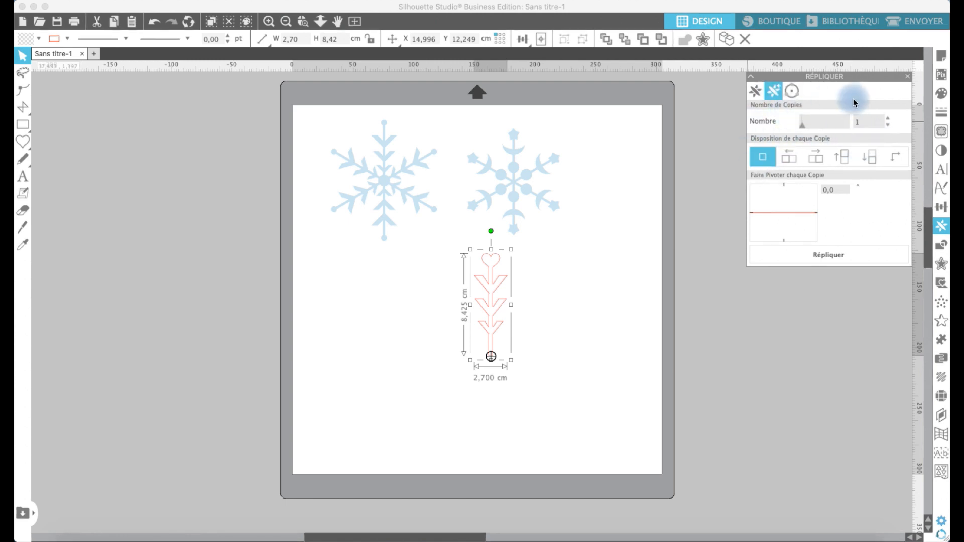
pyautogui.click(887, 119)
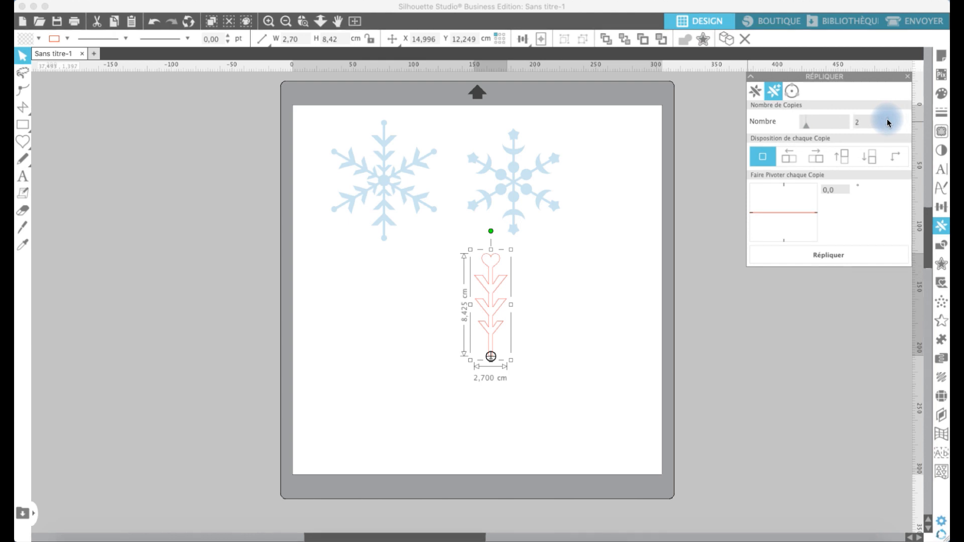
pyautogui.click(887, 119)
pyautogui.click(887, 121)
pyautogui.click(887, 121)
pyautogui.click(838, 193)
pyautogui.moveTo(840, 193); pyautogui.dragTo(807, 192)
pyautogui.write('60')
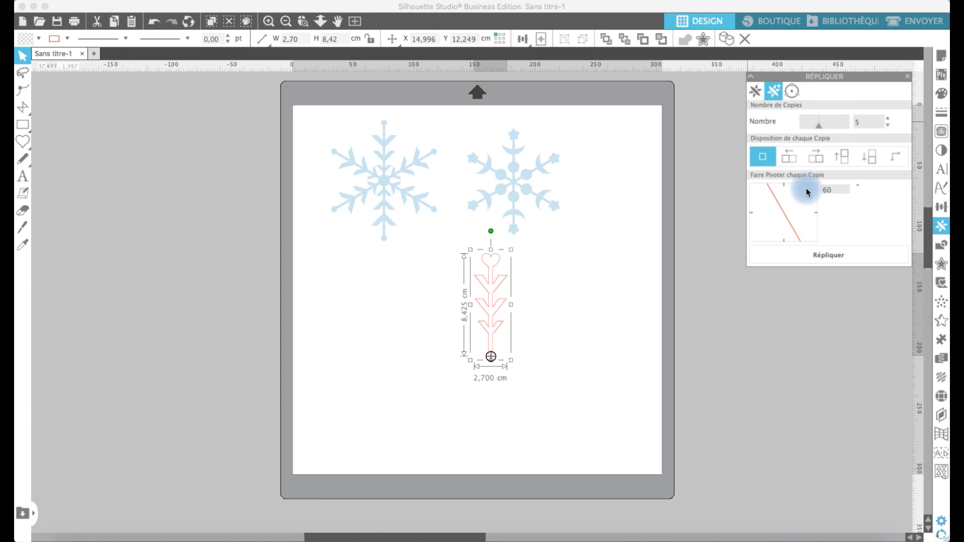
pyautogui.click(818, 254)
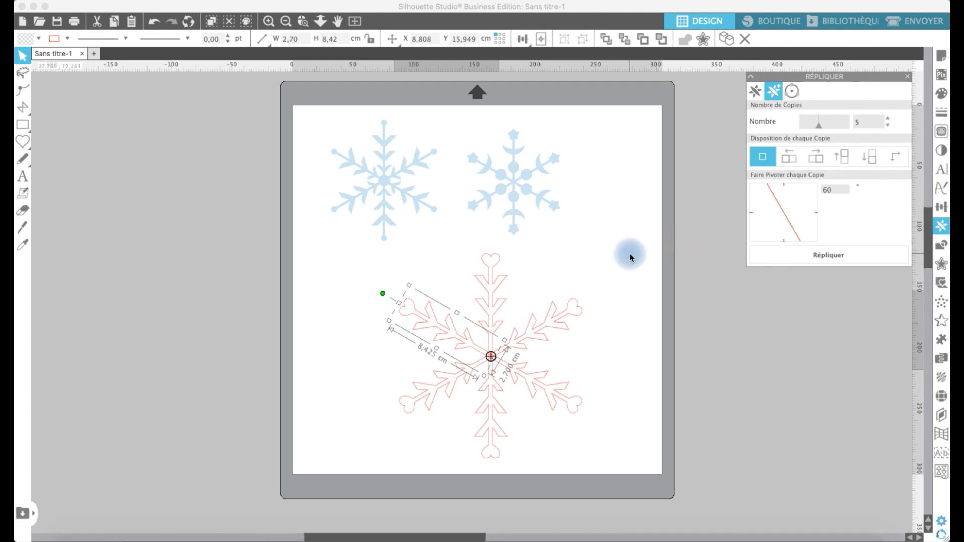
# Step: Select all six replicated branches and weld them into a single snowflake shape
pyautogui.click(613, 309)
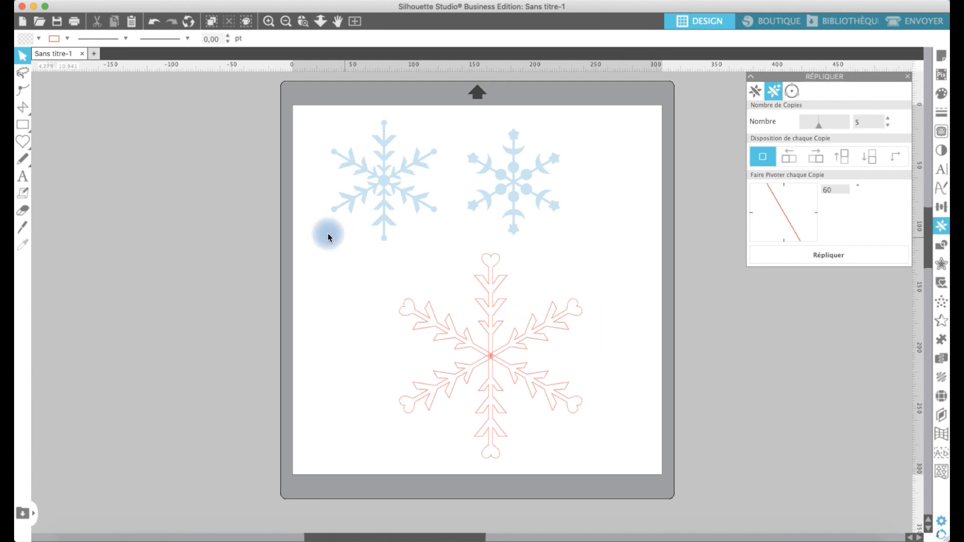
pyautogui.moveTo(353, 254); pyautogui.dragTo(599, 475)
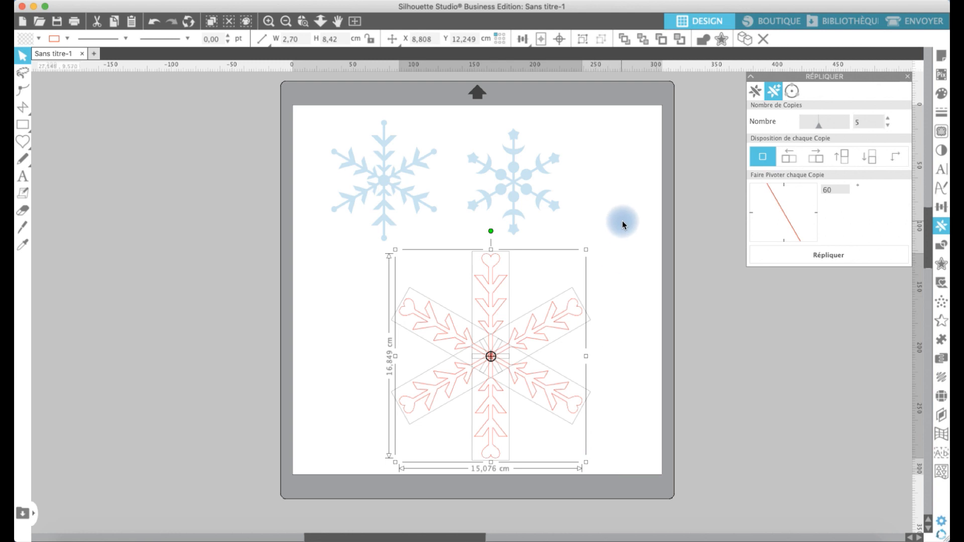
pyautogui.rightClick(624, 225)
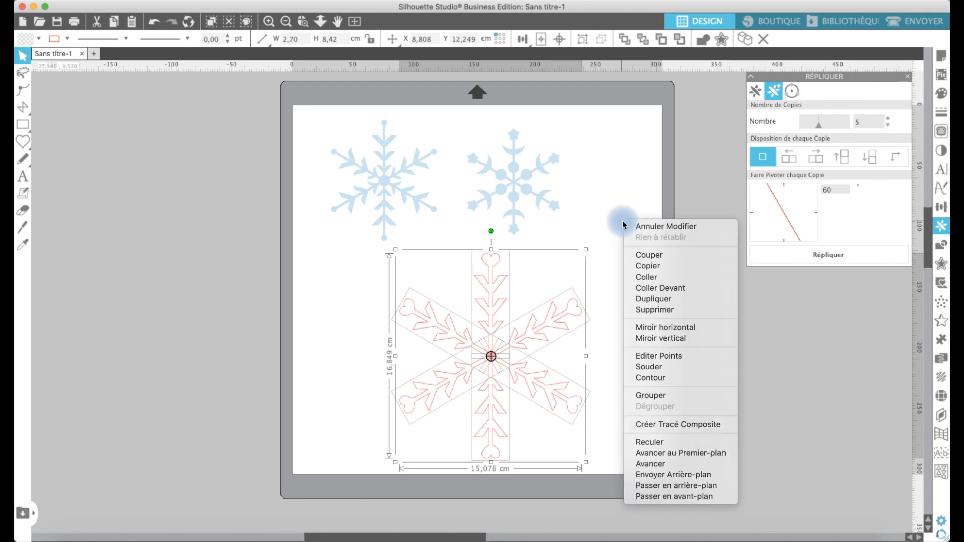
pyautogui.click(645, 370)
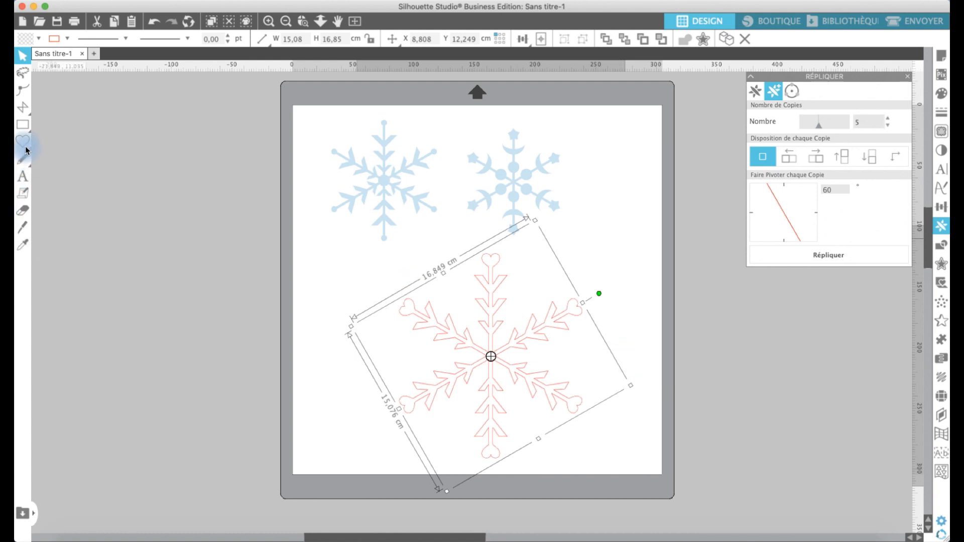
# Step: Draw a circle about 1.94 cm in diameter and move it over the middle of the snowflake
pyautogui.moveTo(25, 124)
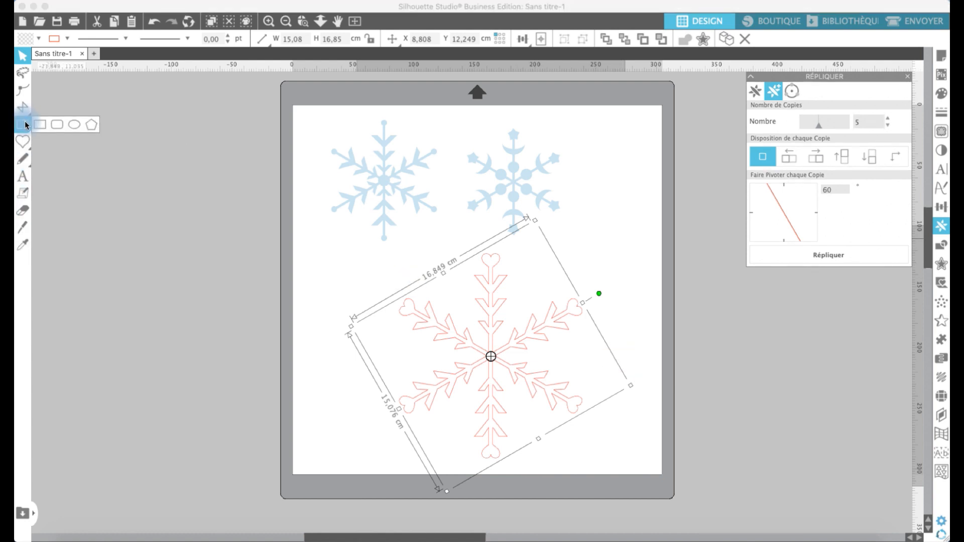
pyautogui.click(74, 124)
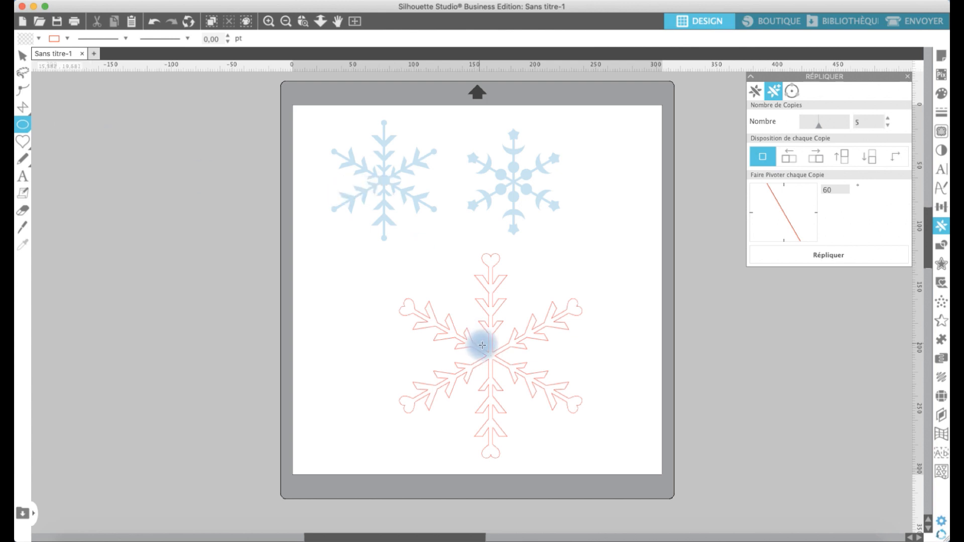
pyautogui.moveTo(484, 339); pyautogui.dragTo(497, 375)
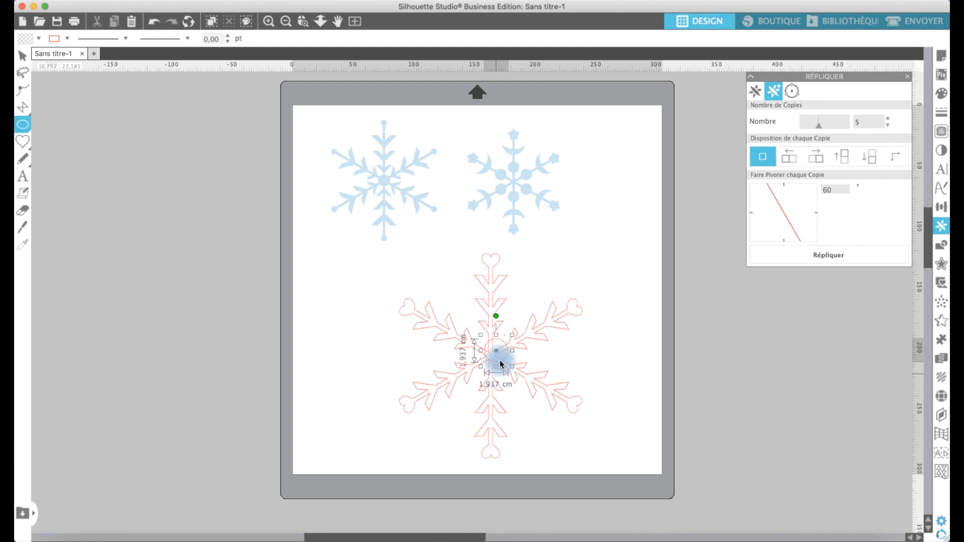
pyautogui.moveTo(504, 358); pyautogui.dragTo(500, 366)
# Step: Select the circle together with the snowflake and centre the two shapes on each other
pyautogui.moveTo(373, 266); pyautogui.dragTo(644, 452)
pyautogui.click(557, 40)
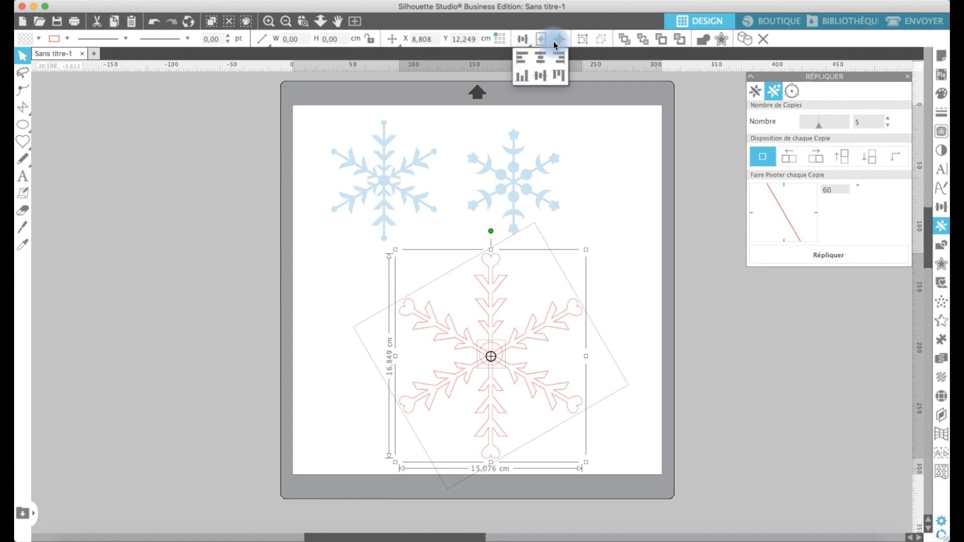
pyautogui.click(560, 39)
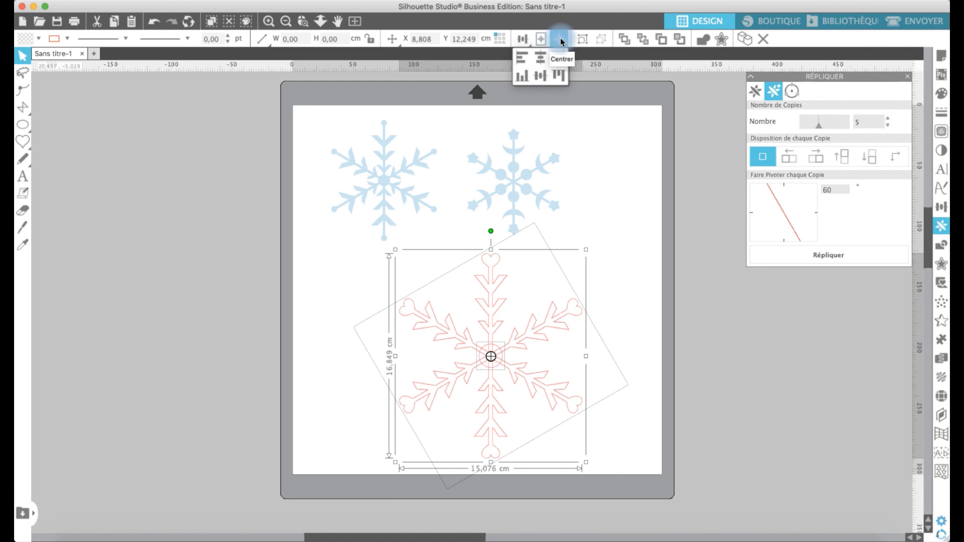
# Step: Weld the central circle and the snowflake into one shape and deselect it
pyautogui.rightClick(506, 264)
pyautogui.click(527, 412)
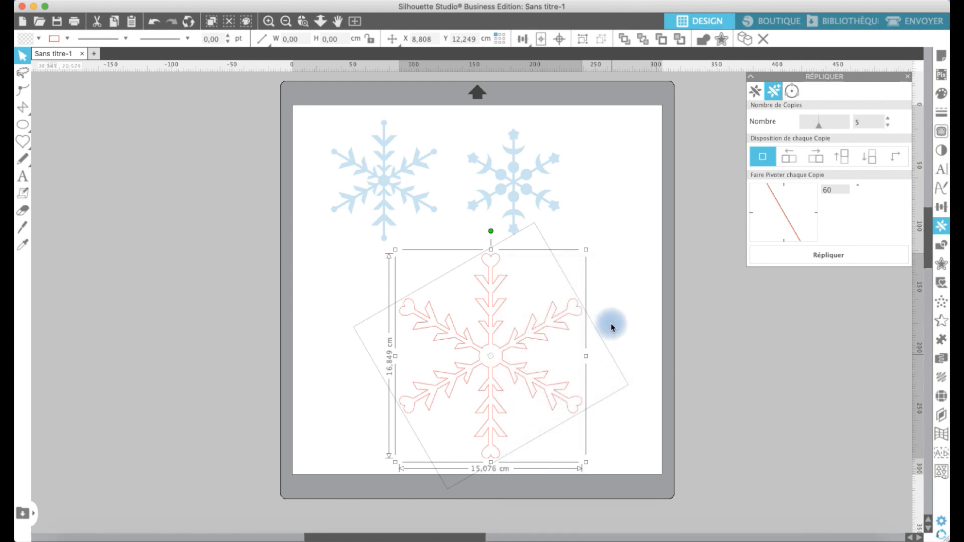
pyautogui.click(620, 305)
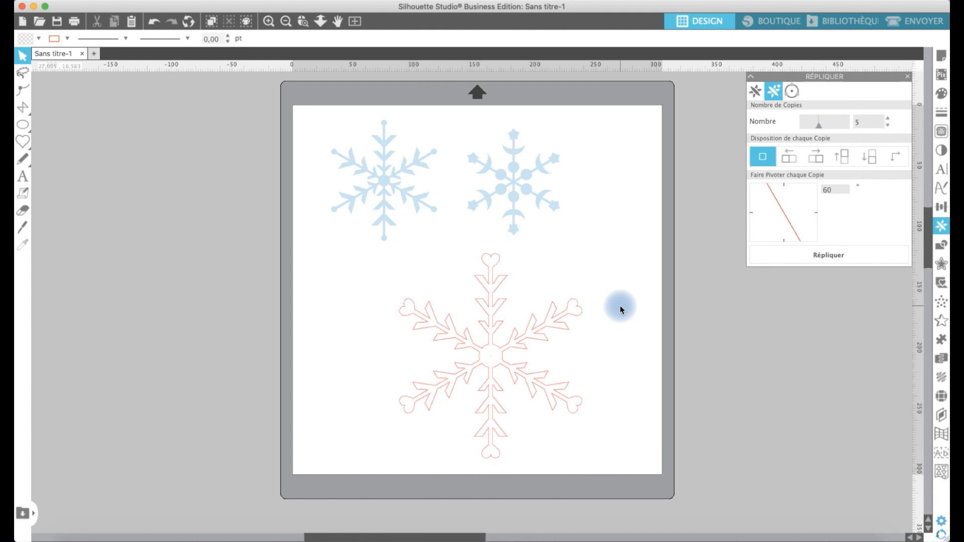